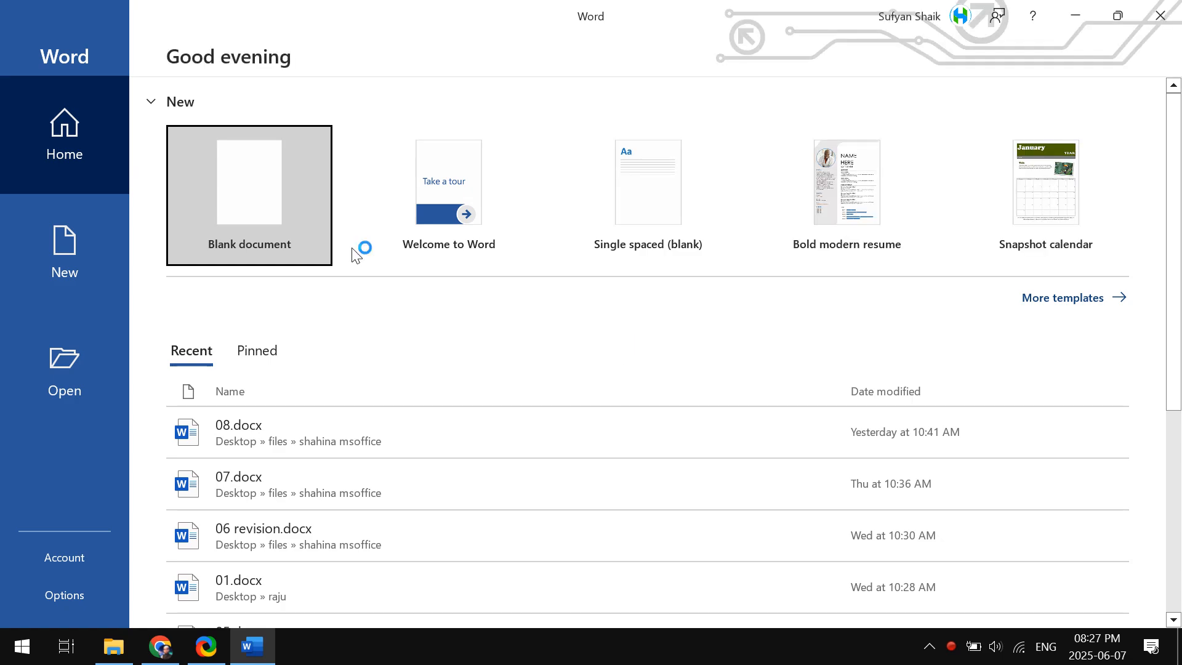
Create a blank document and enter "Time table" as the title on its own line
left_click(254, 185)
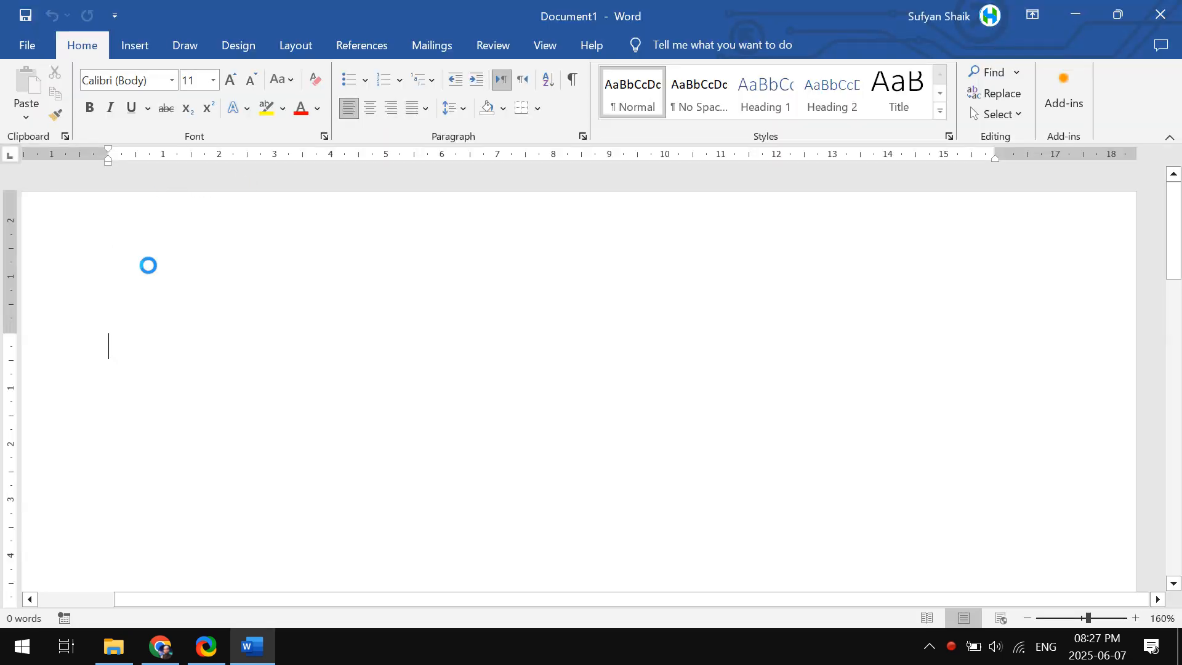
type("T")
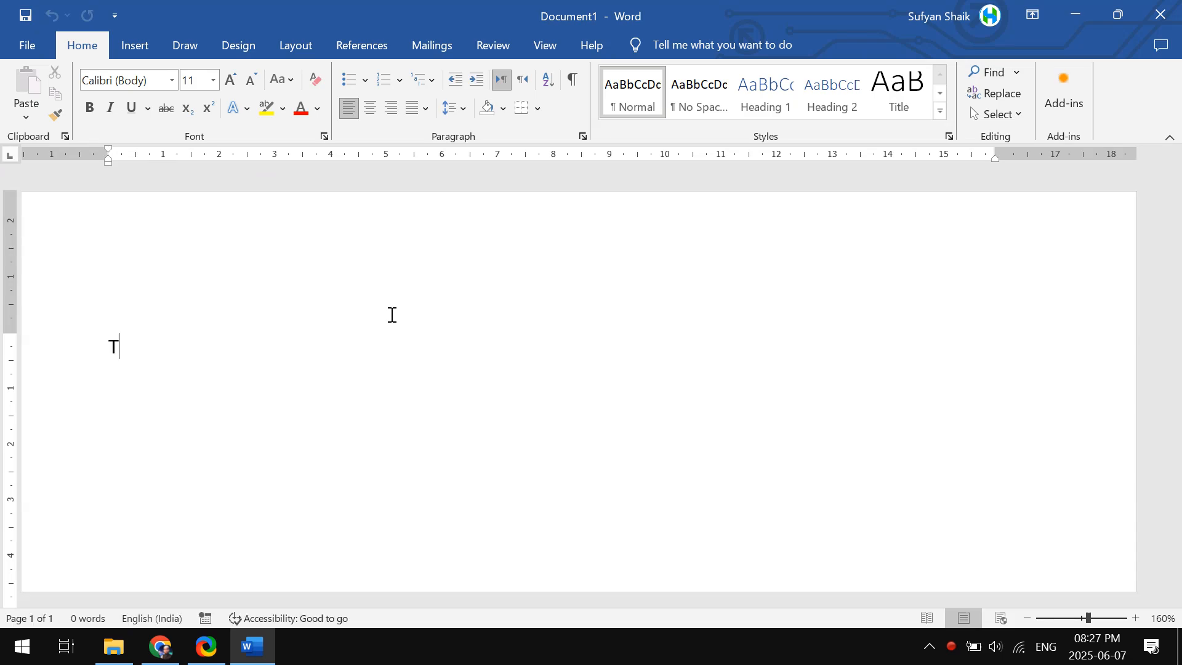
type("ime table")
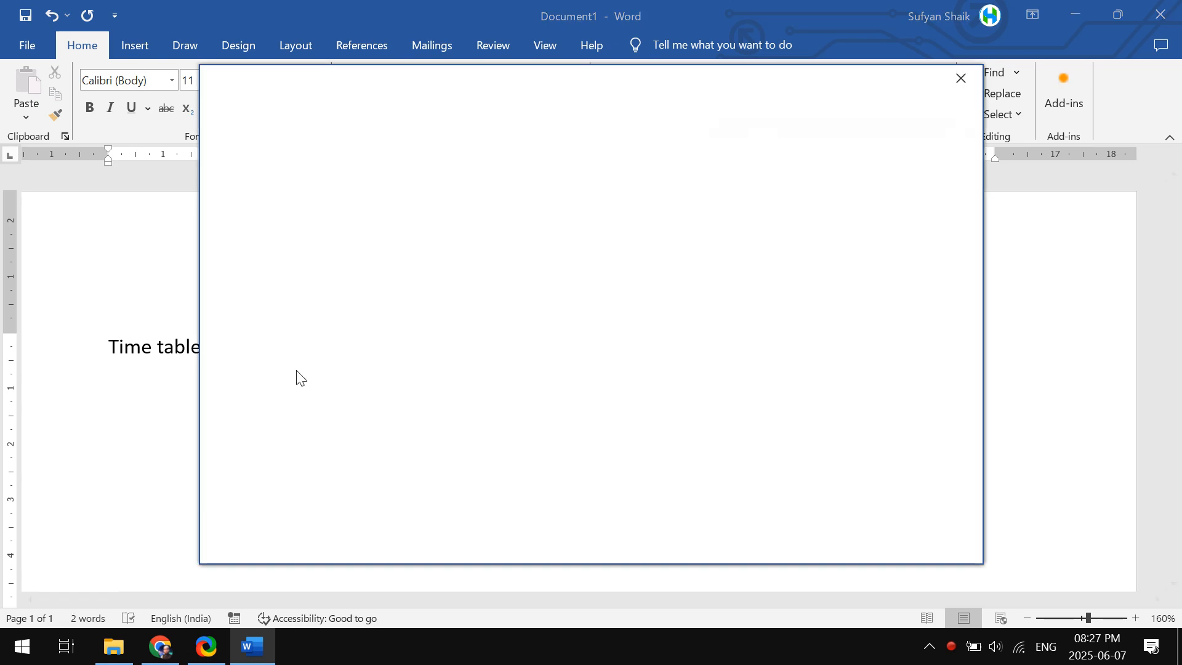
key("Return")
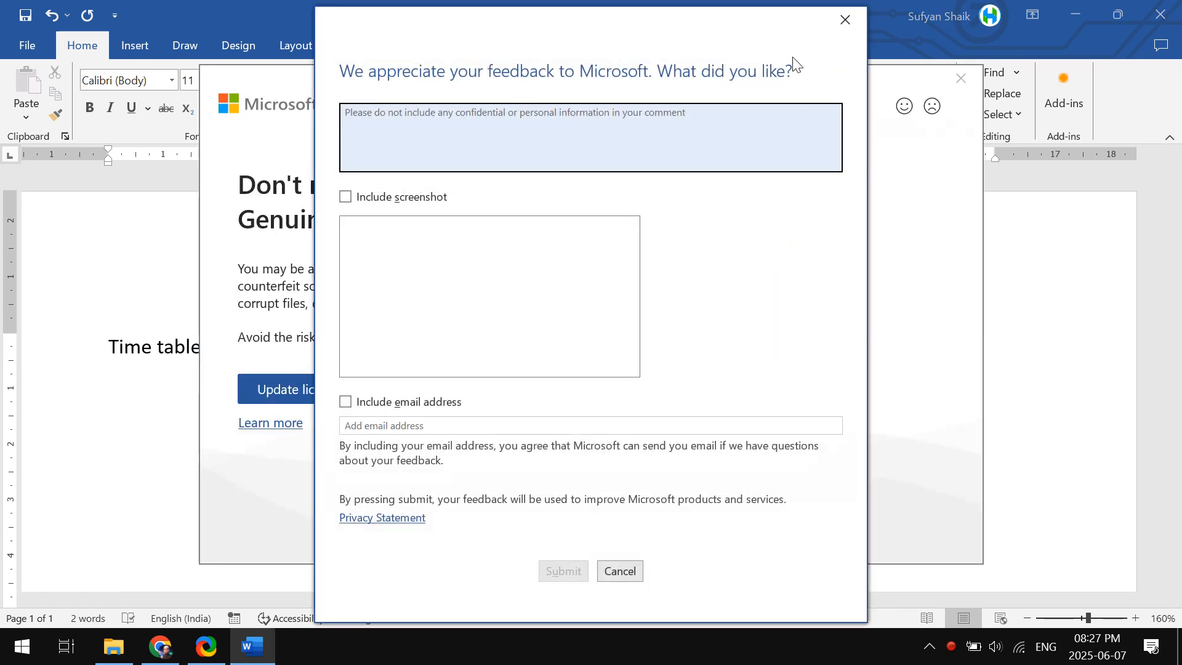
Dismiss the feedback form, the licence dialog and the genuine Office notice without responding to them
left_click(845, 20)
left_click(961, 78)
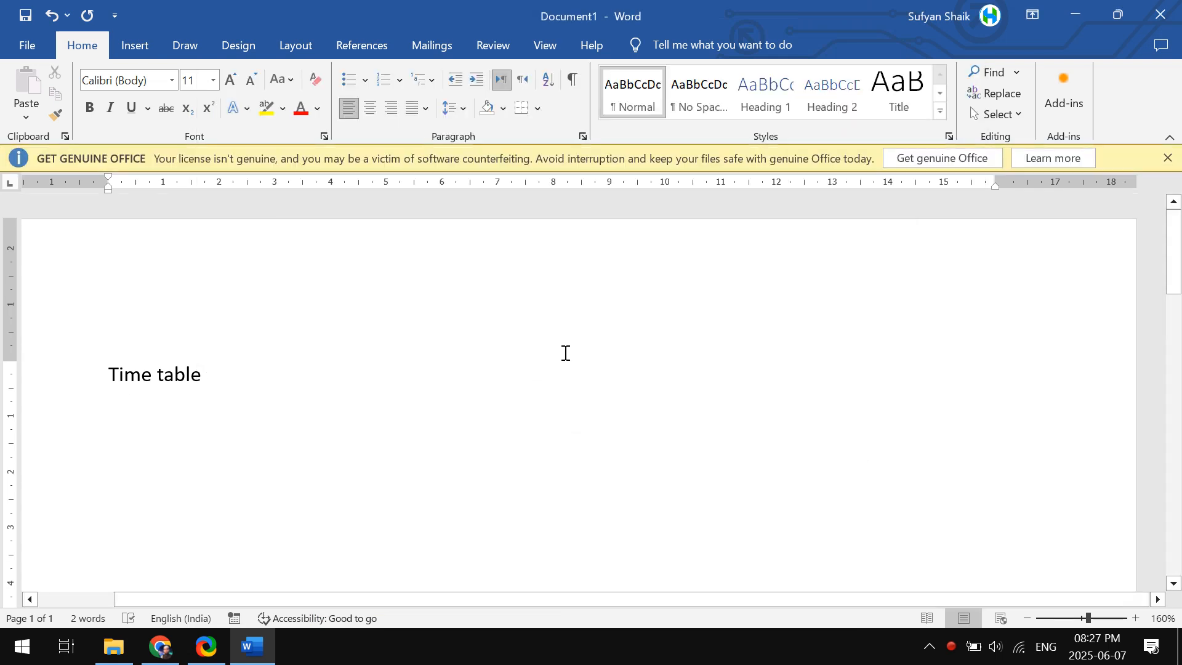
left_click(1164, 156)
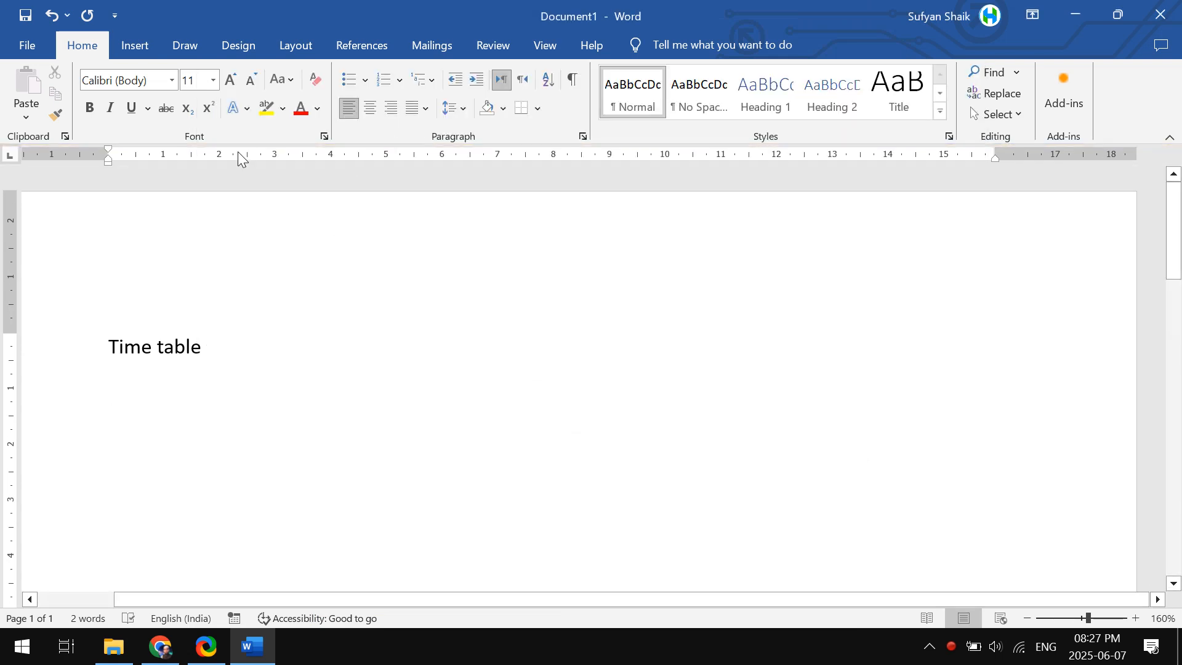
Insert a table of 7 columns and 6 rows under the title, and list Mon to Fri in the first column from the second row
left_click(133, 46)
left_click(133, 92)
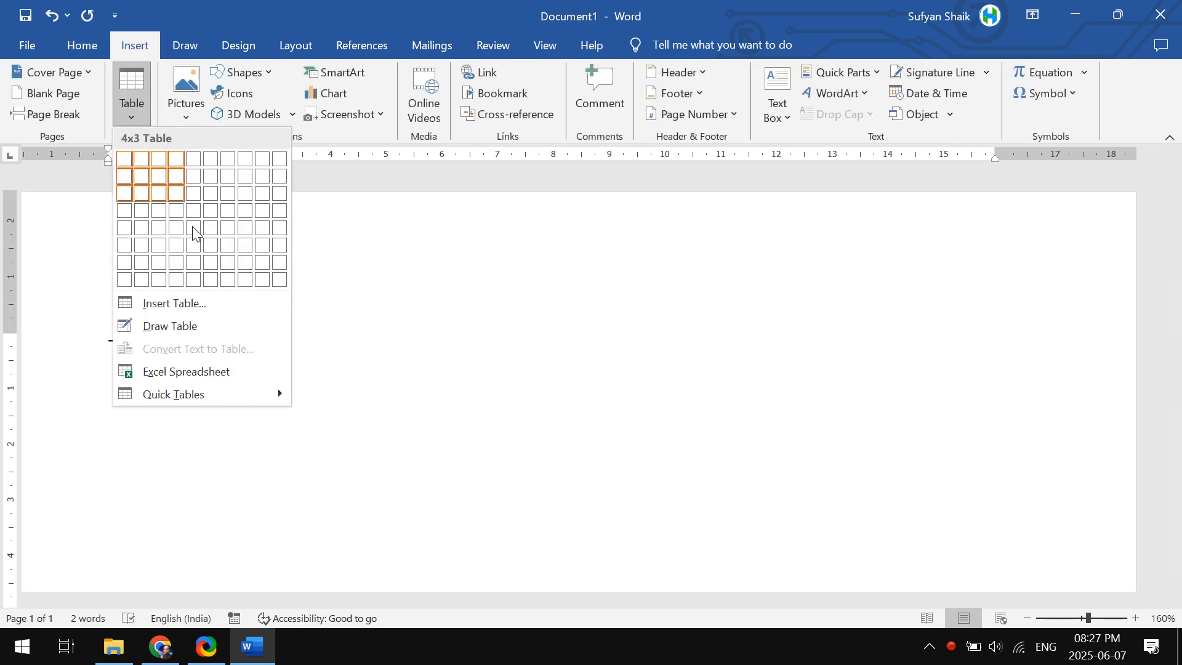
left_click(233, 244)
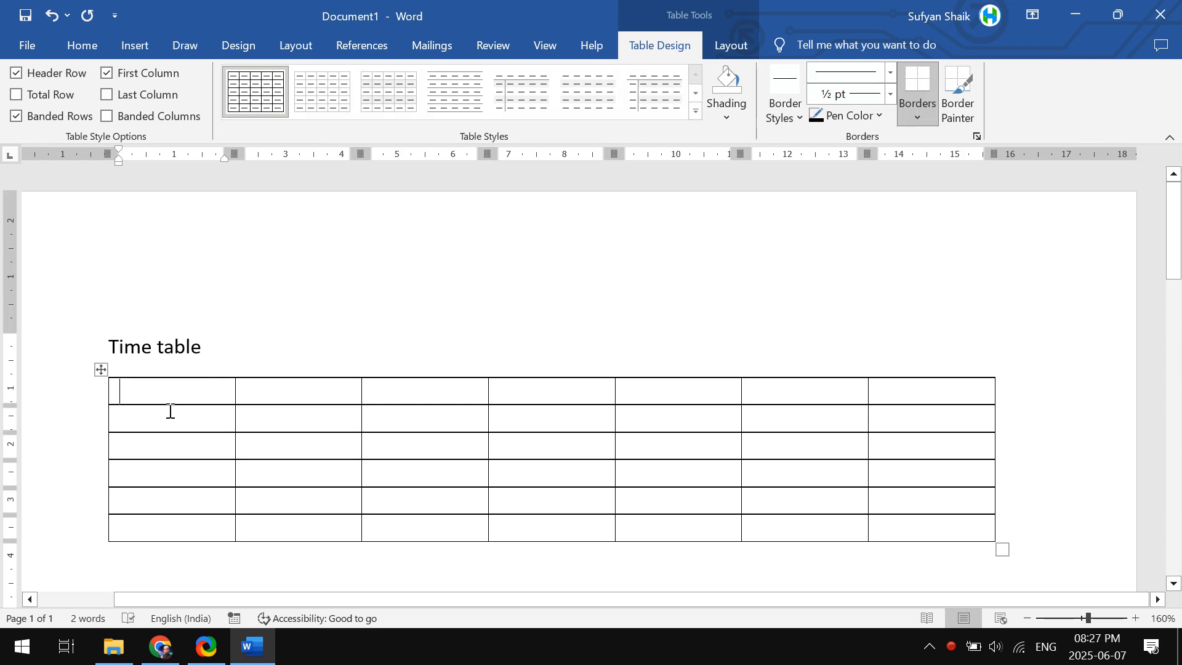
type("Mon")
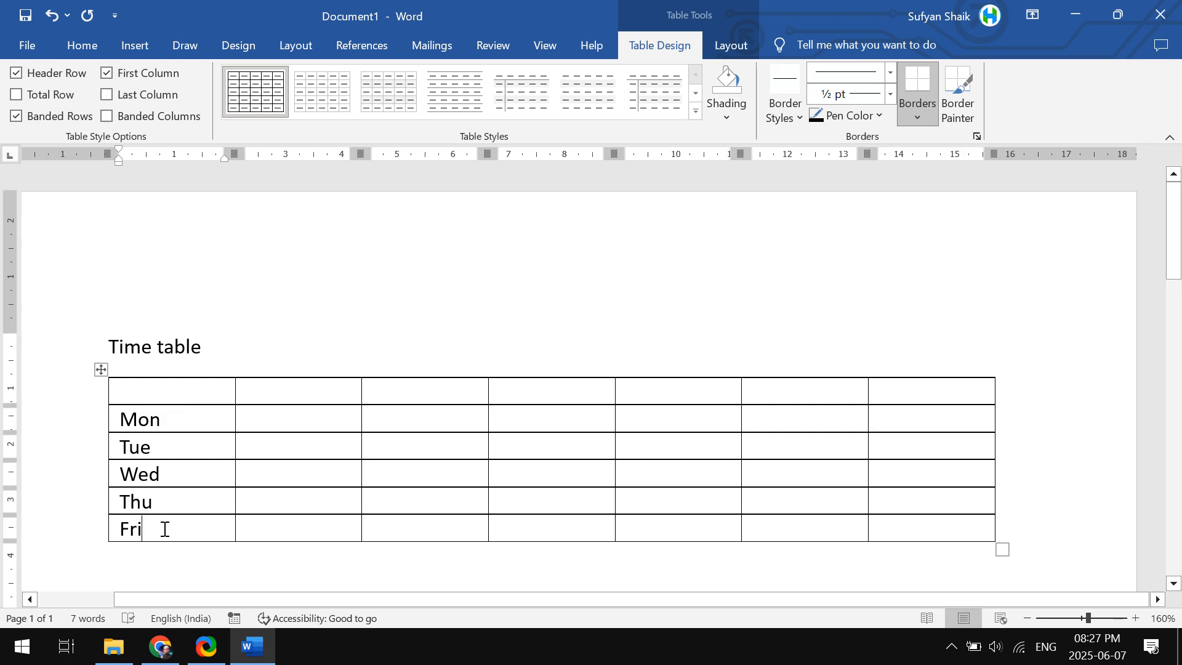
Add a table row below Fri and label it Sat in the first column
scroll(161, 517, "down", 1)
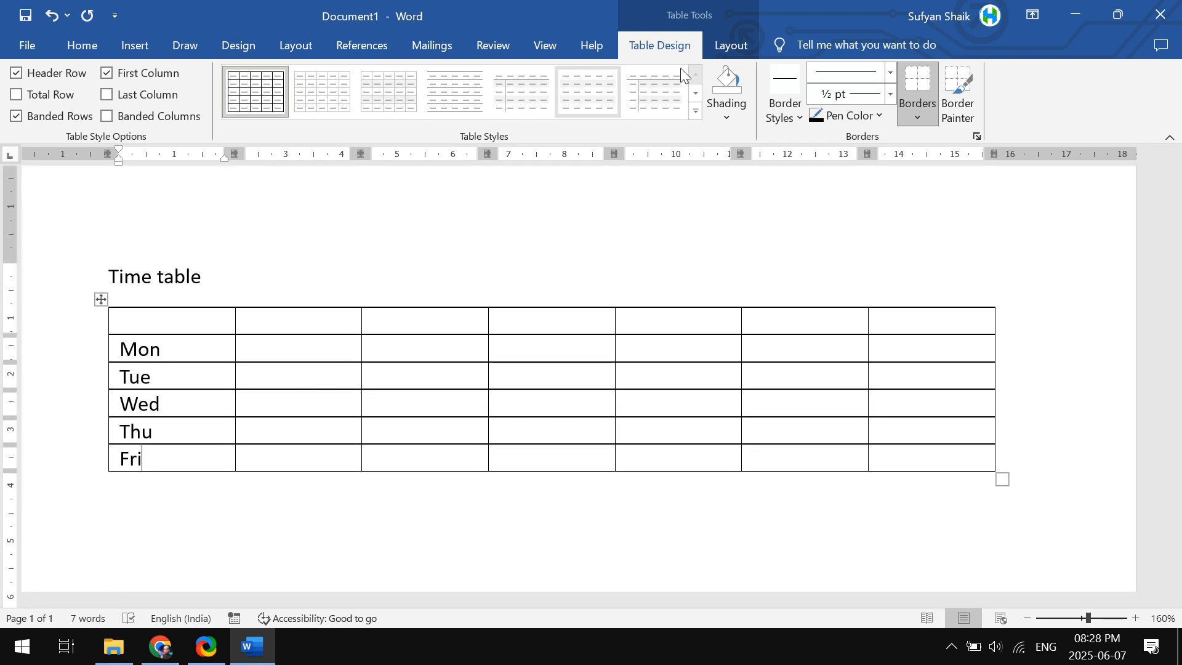
left_click(743, 46)
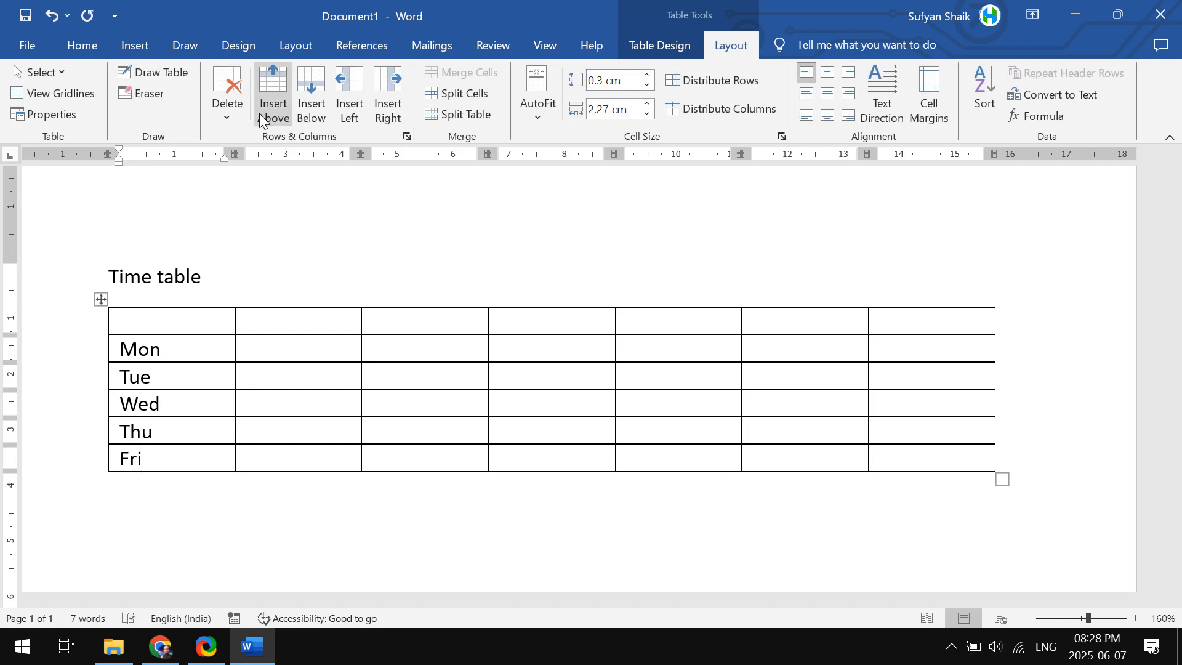
left_click(312, 102)
left_click(170, 490)
type("Sat")
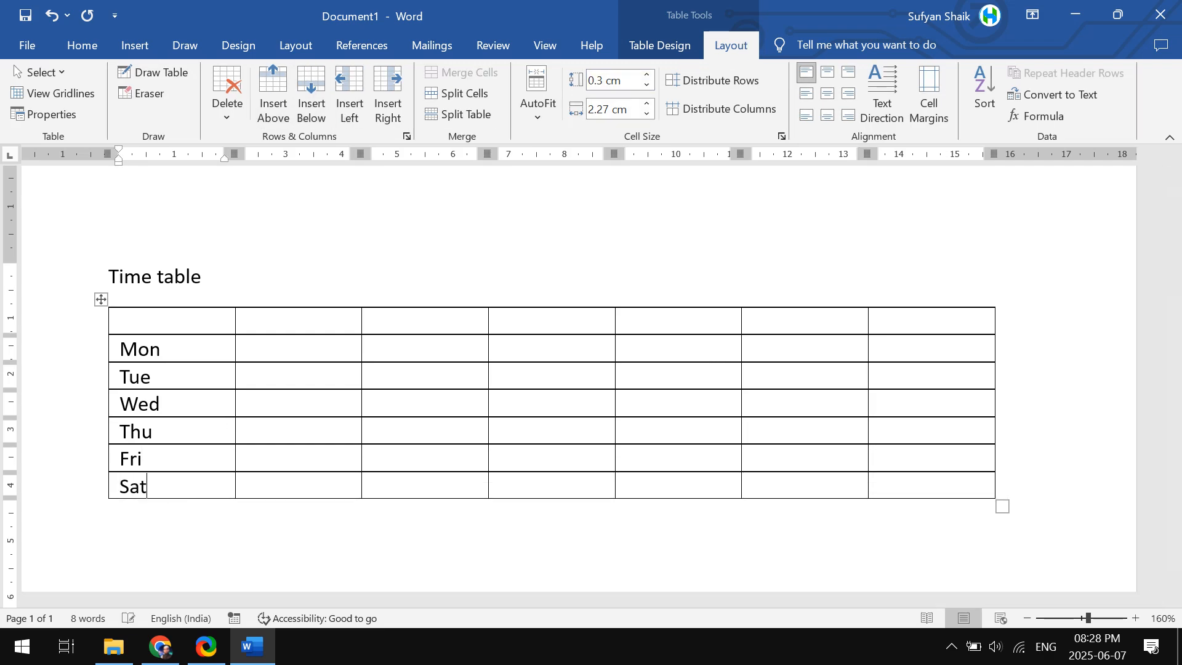
Number the header cells 1 to 6 across the top row, starting in the second column
left_click(287, 325)
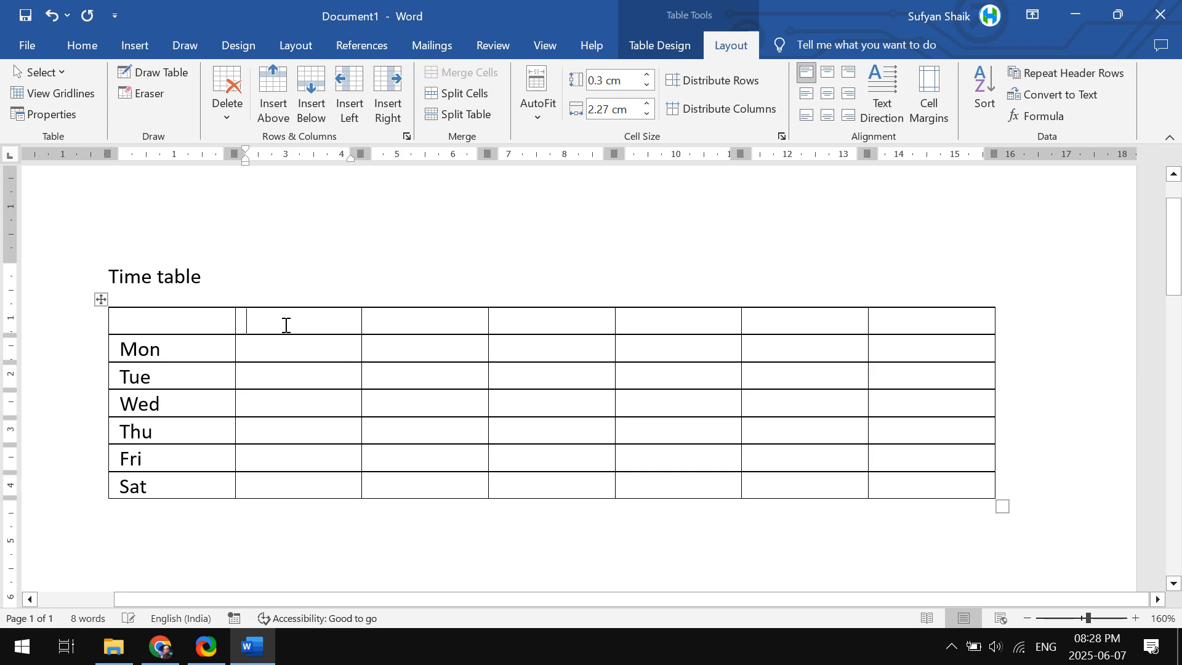
type("1")
left_click(414, 325)
type("2")
left_click(564, 301)
left_click(612, 320)
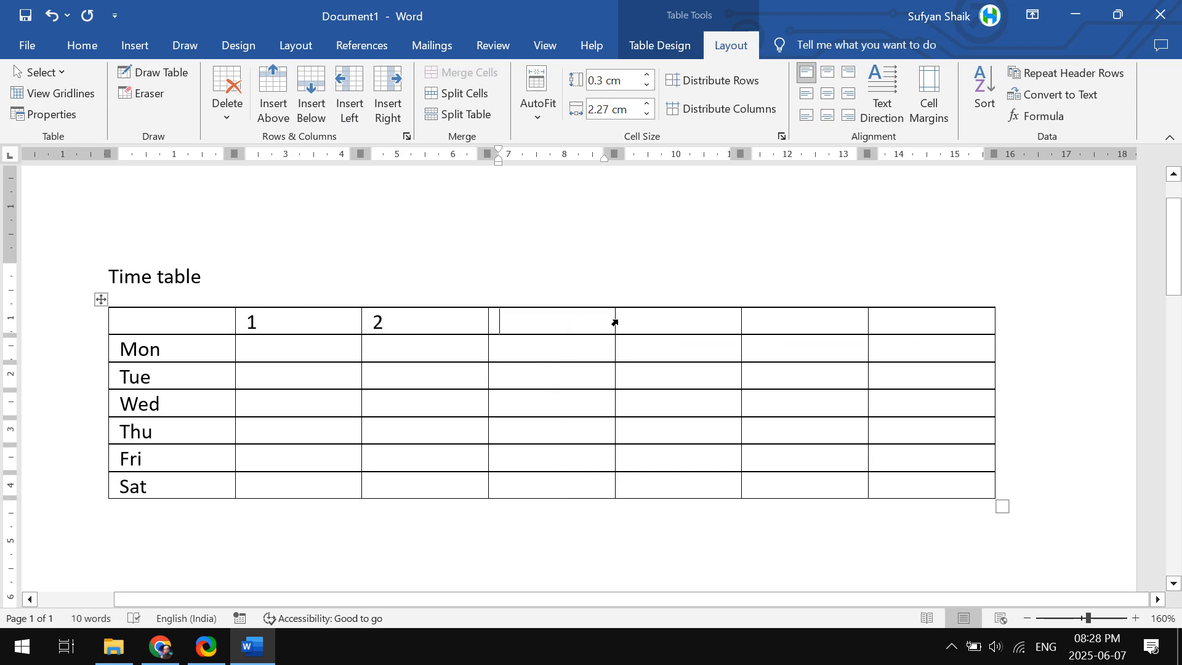
type("3")
left_click(674, 326)
type("4")
left_click(800, 320)
type("5")
left_click(923, 319)
type("6")
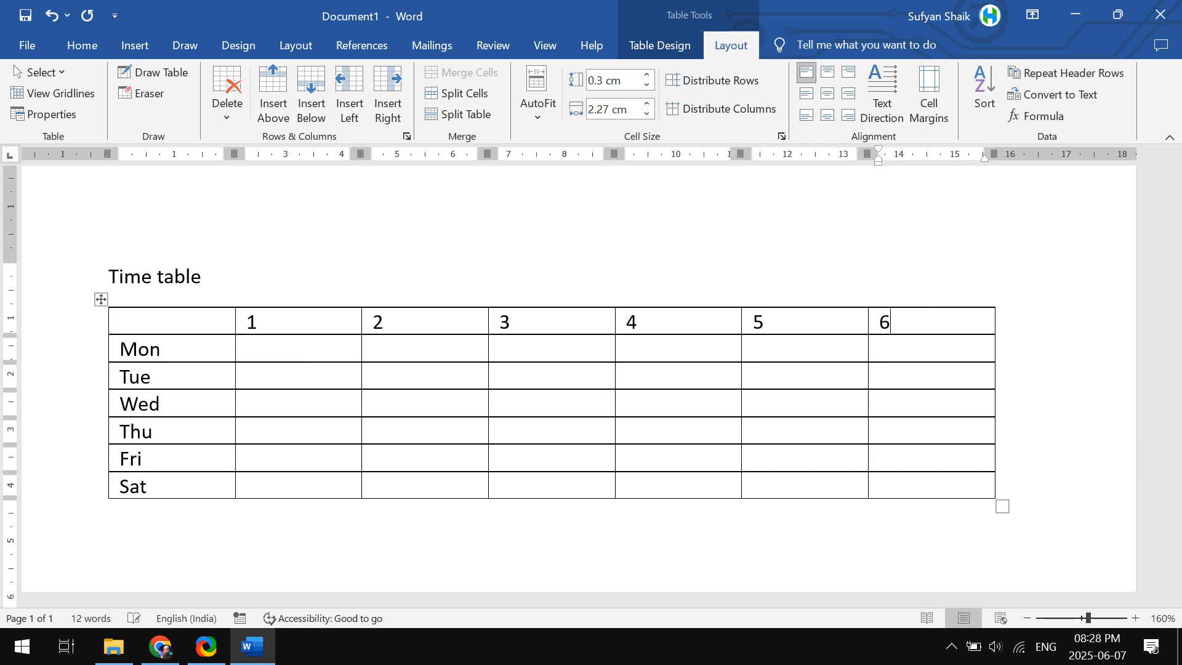
Add two columns to the right of column 6 and label their header cells 7 and 8
left_click(387, 112)
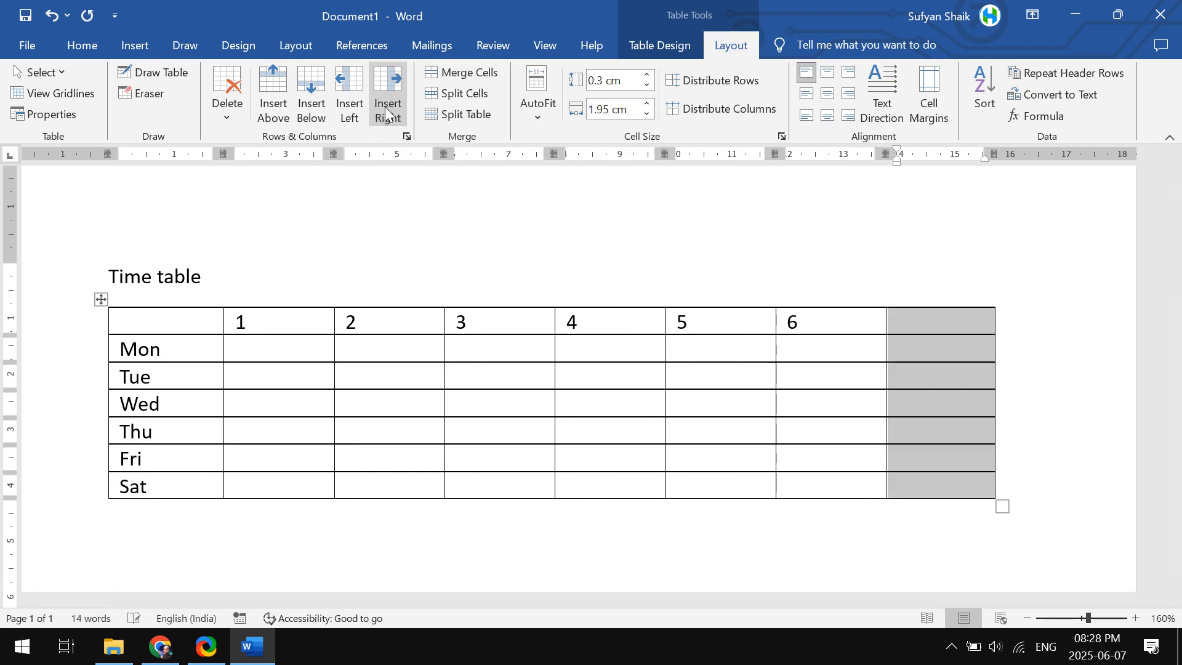
left_click(386, 114)
left_click(847, 327)
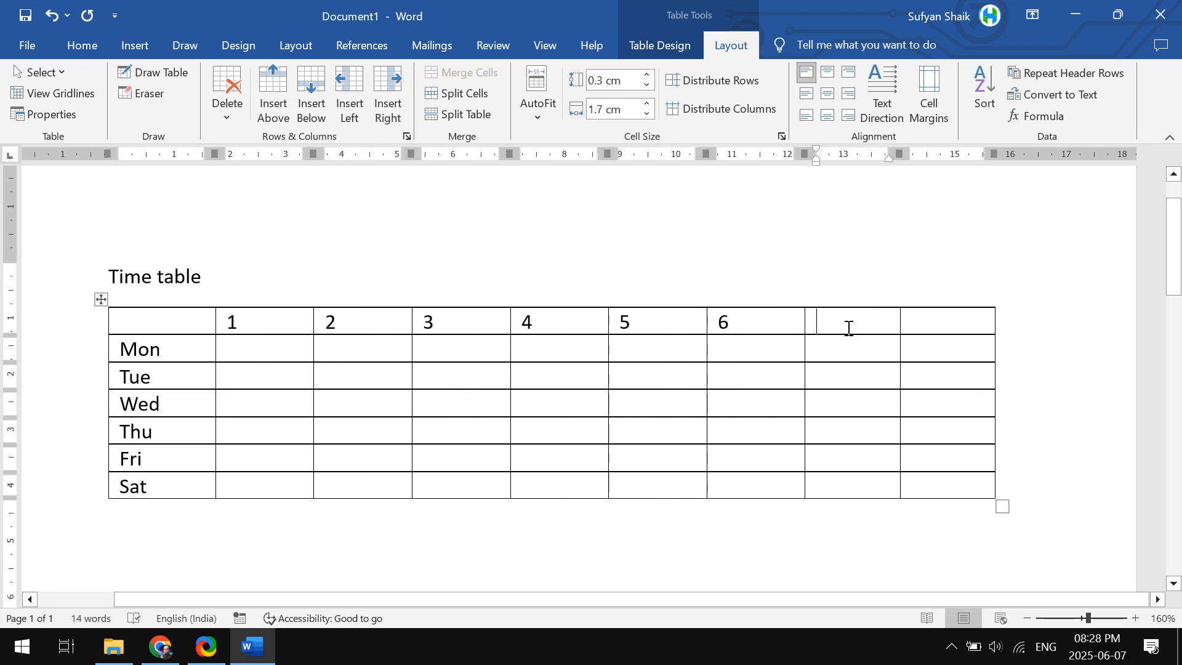
type("8")
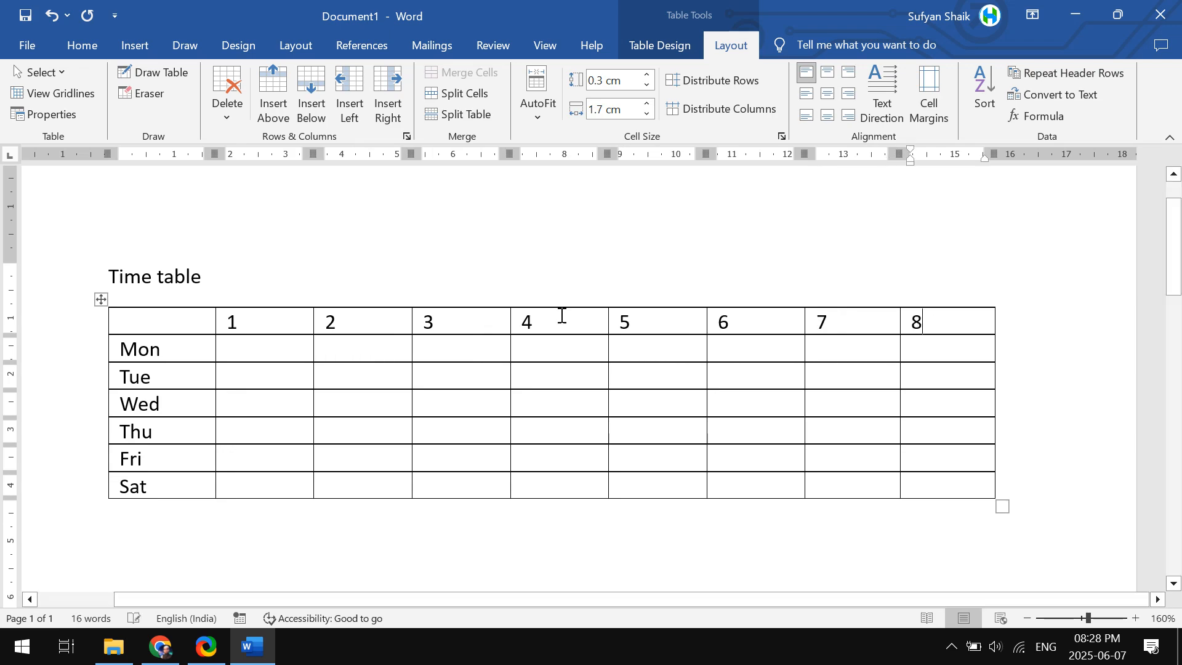
Center the text in the table's header row
left_click_drag(203, 323, 966, 317)
key("ctrl+e")
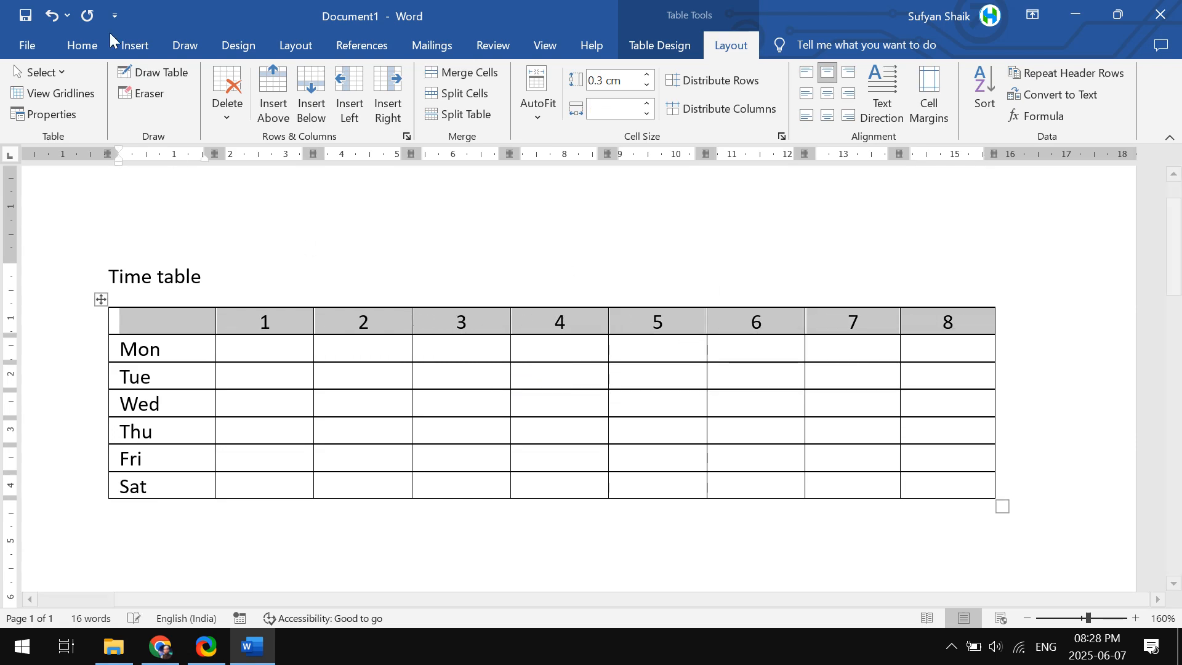
left_click(82, 45)
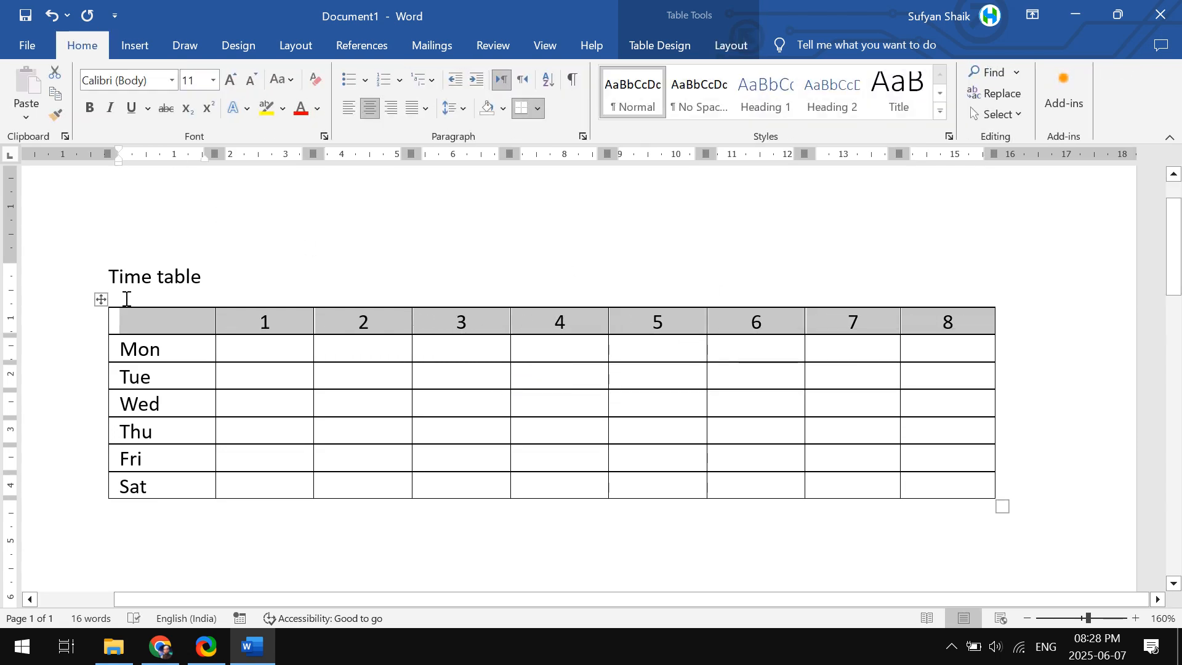
left_click(101, 300)
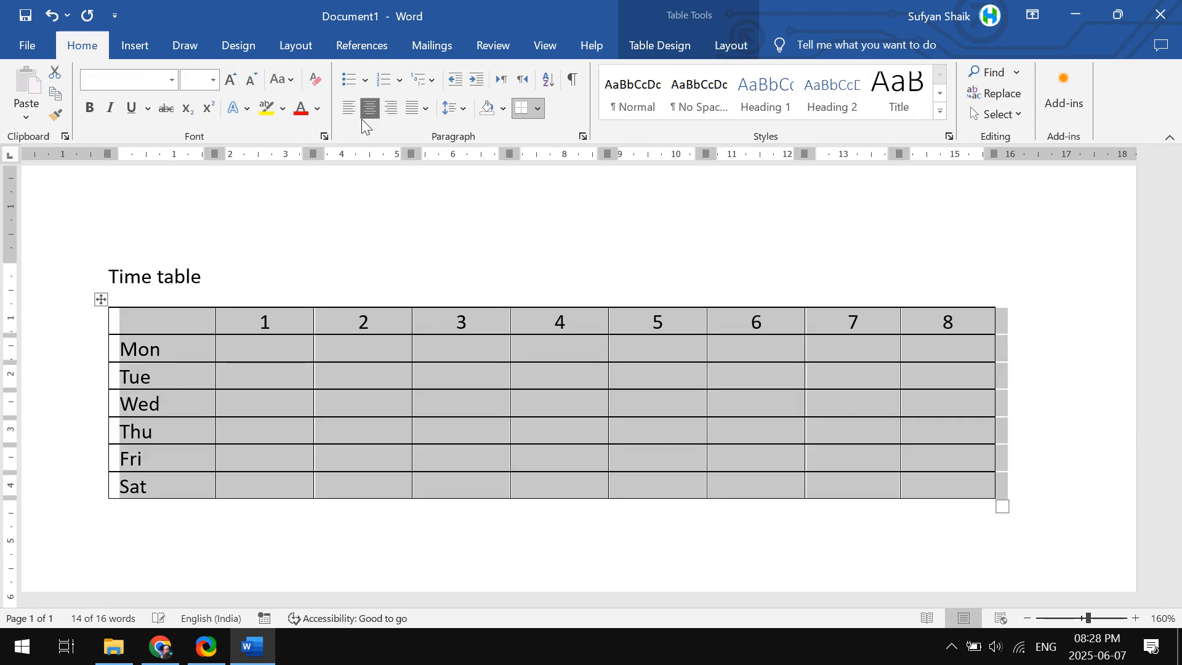
Fill the Mon row with Telugu, Hindi, English, Maths, Science, Social, PET and Comp under periods 1 to 8
left_click(253, 345)
type("Telugu")
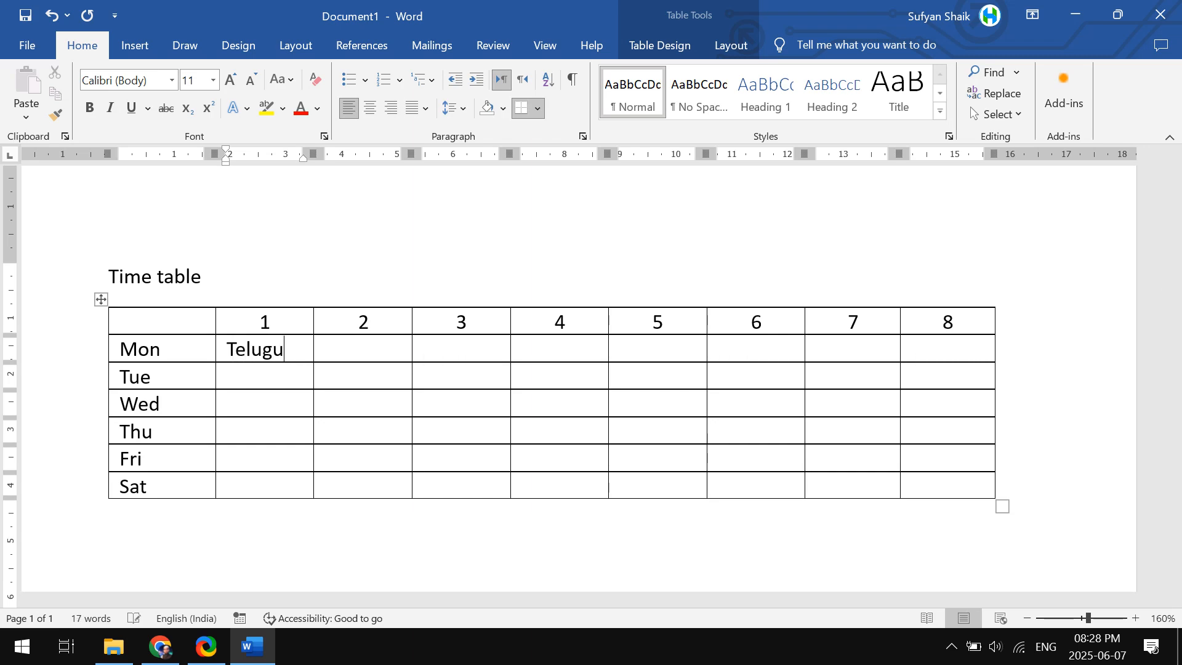
key("Tab")
key("Tab")
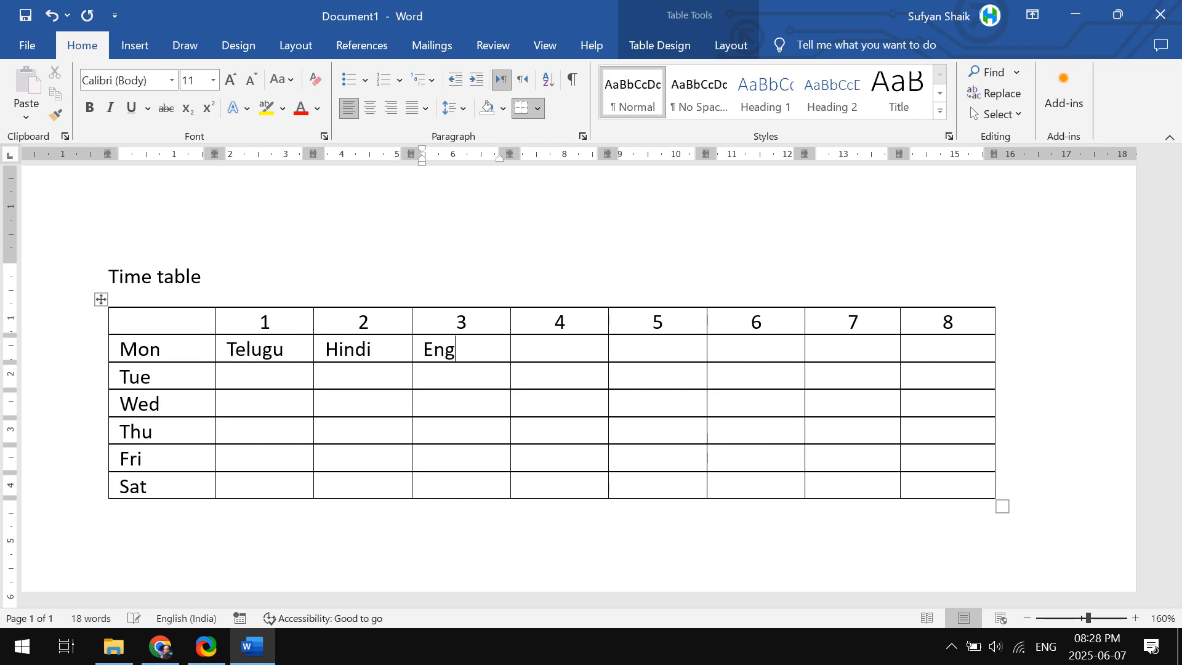
key("Tab")
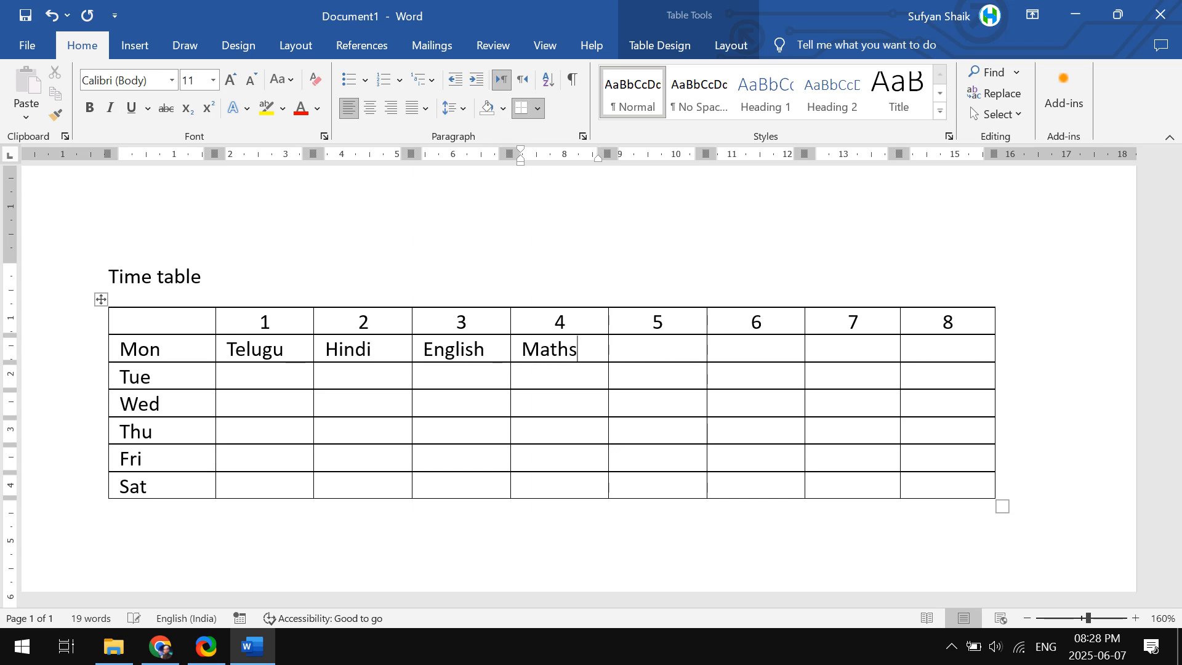
key("Tab")
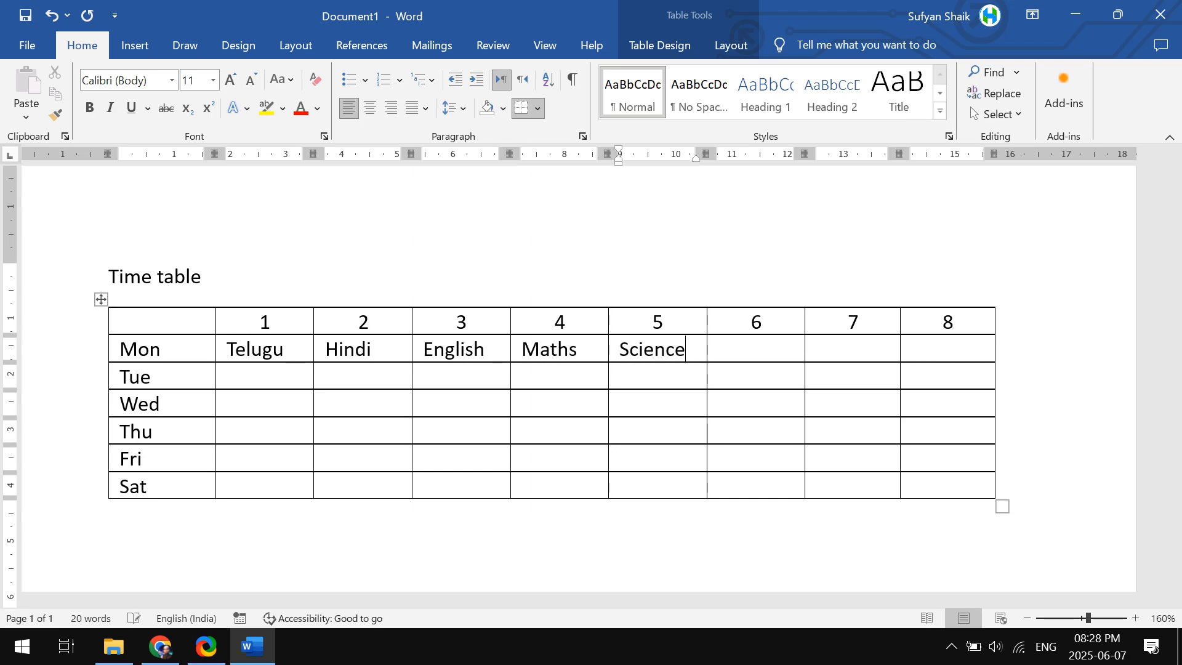
key("Tab")
type("S")
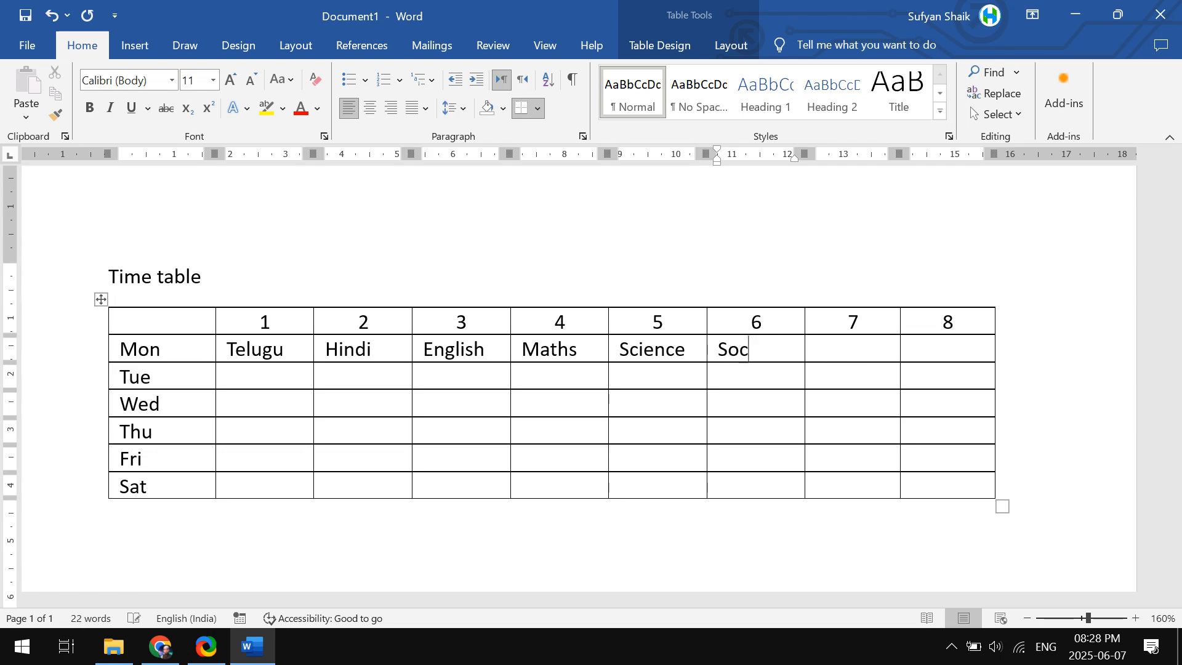
key("Tab")
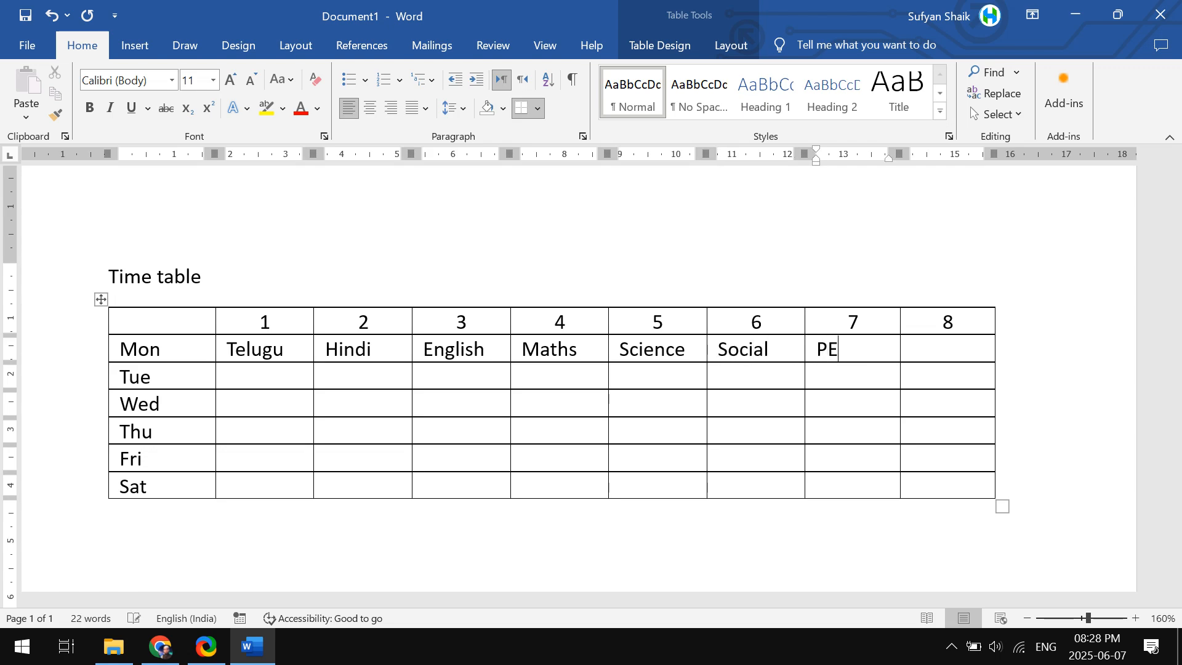
key("Tab")
type("C")
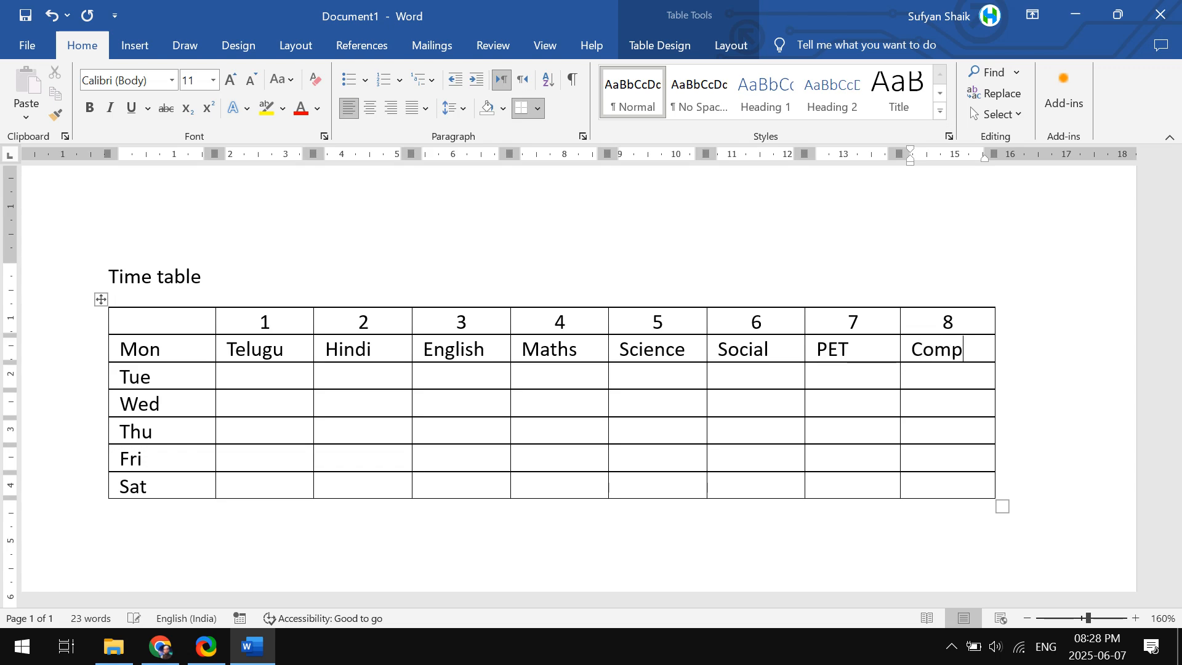
Copy Telugu from the Mon row into the Tue to Sat cells under period 1
double_click(266, 351)
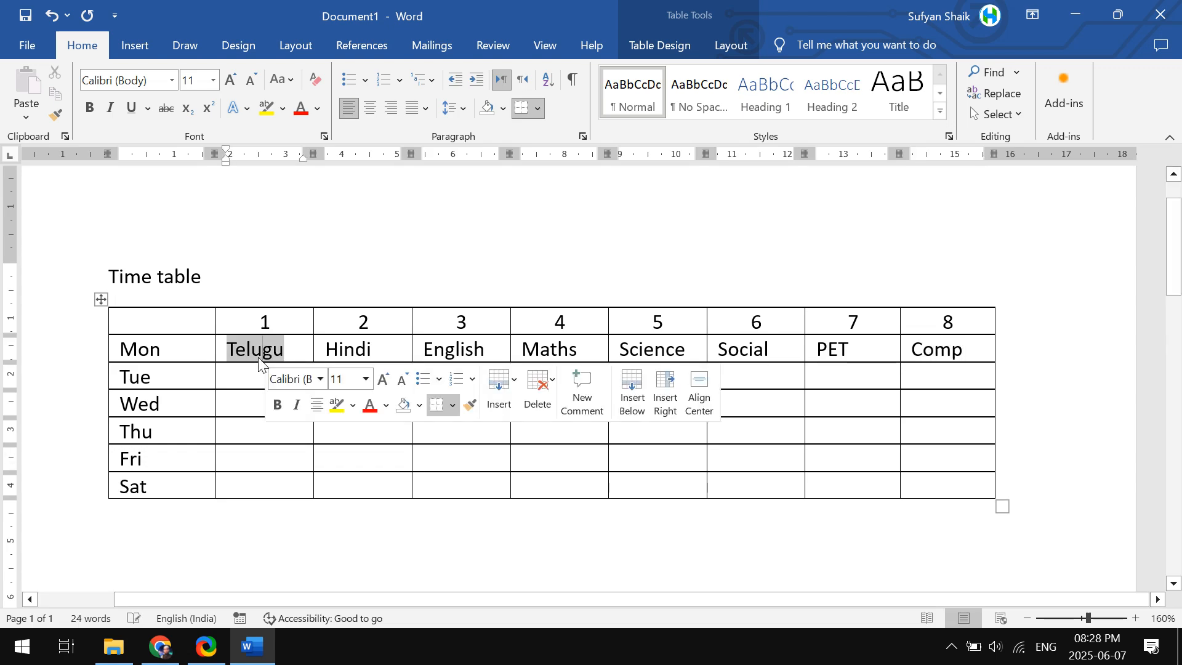
key("ctrl+c")
left_click(249, 378)
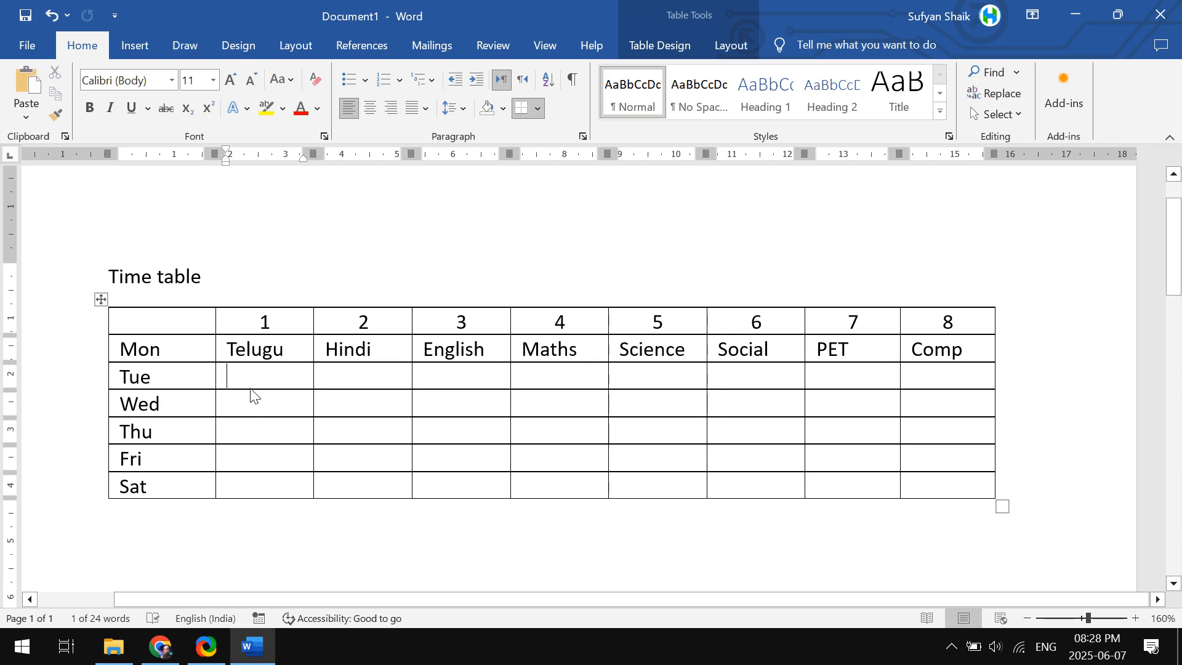
key("ctrl+v")
left_click(253, 403)
key("ctrl+v")
left_click(254, 433)
key("ctrl+v")
left_click(253, 463)
key("ctrl+v")
key("Down")
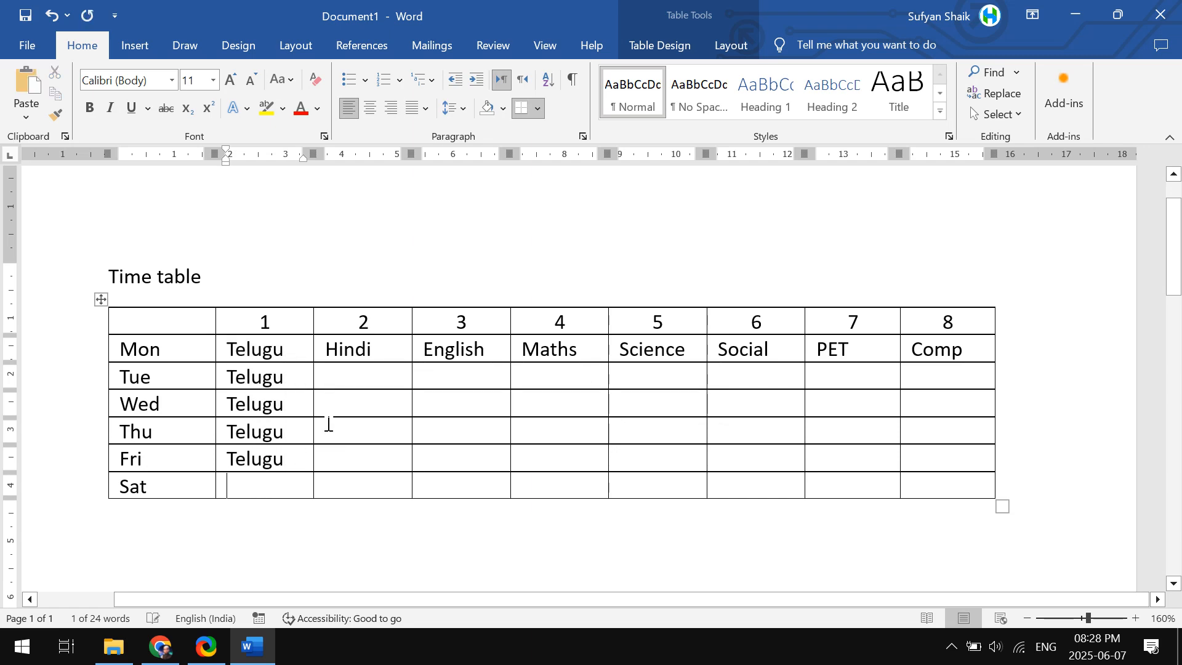
key("ctrl+v")
Copy Hindi from the Mon row into all the Tue to Sat cells under period 2
double_click(348, 349)
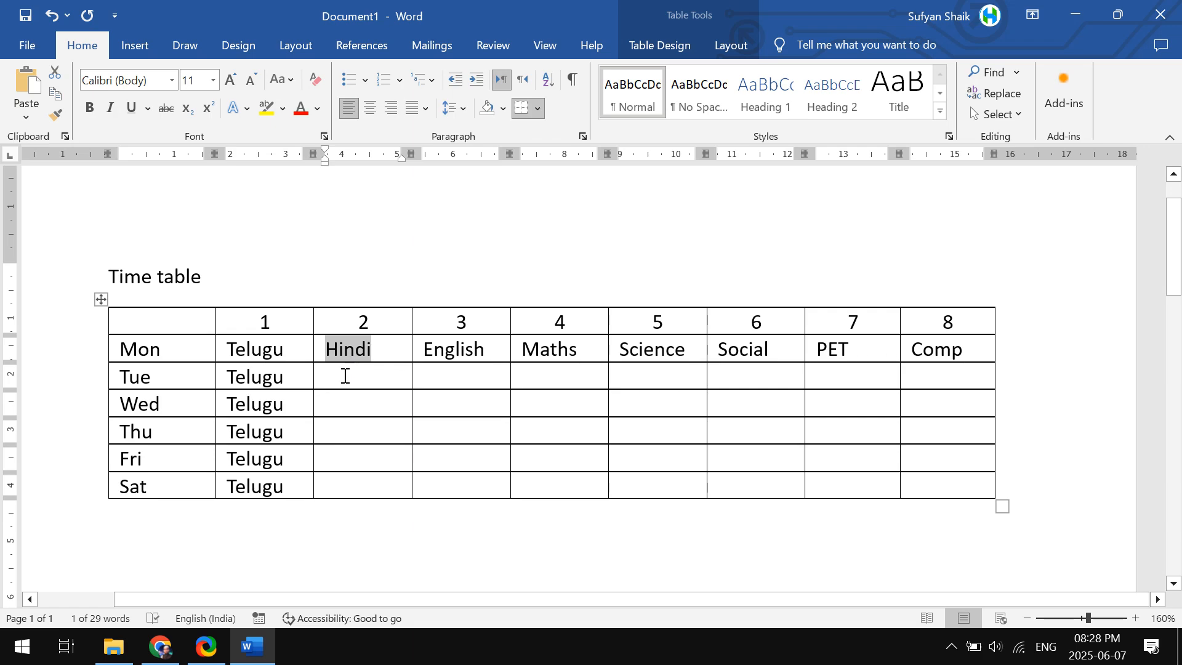
key("ctrl+c")
left_click_drag(348, 374, 343, 478)
key("ctrl+v")
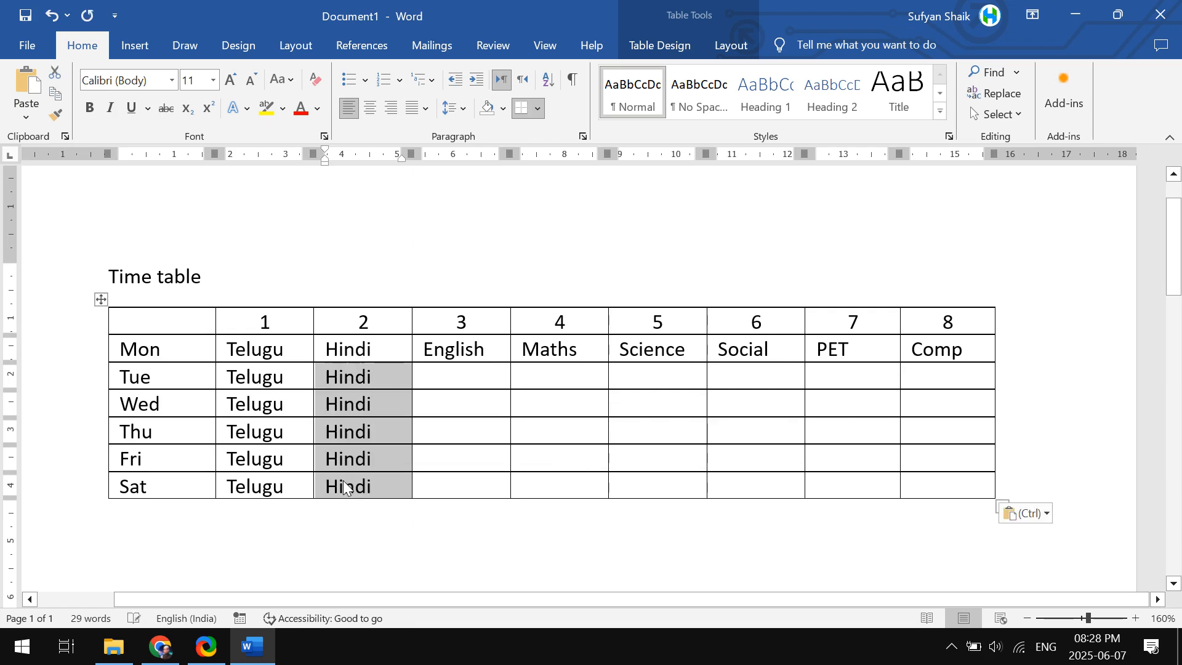
Copy Monday's English to Comp entries into the Tue to Sat rows under periods 3 to 8
left_click_drag(426, 350, 923, 349)
key("ctrl+c")
left_click_drag(488, 377, 926, 483)
key("ctrl+v")
left_click(593, 422)
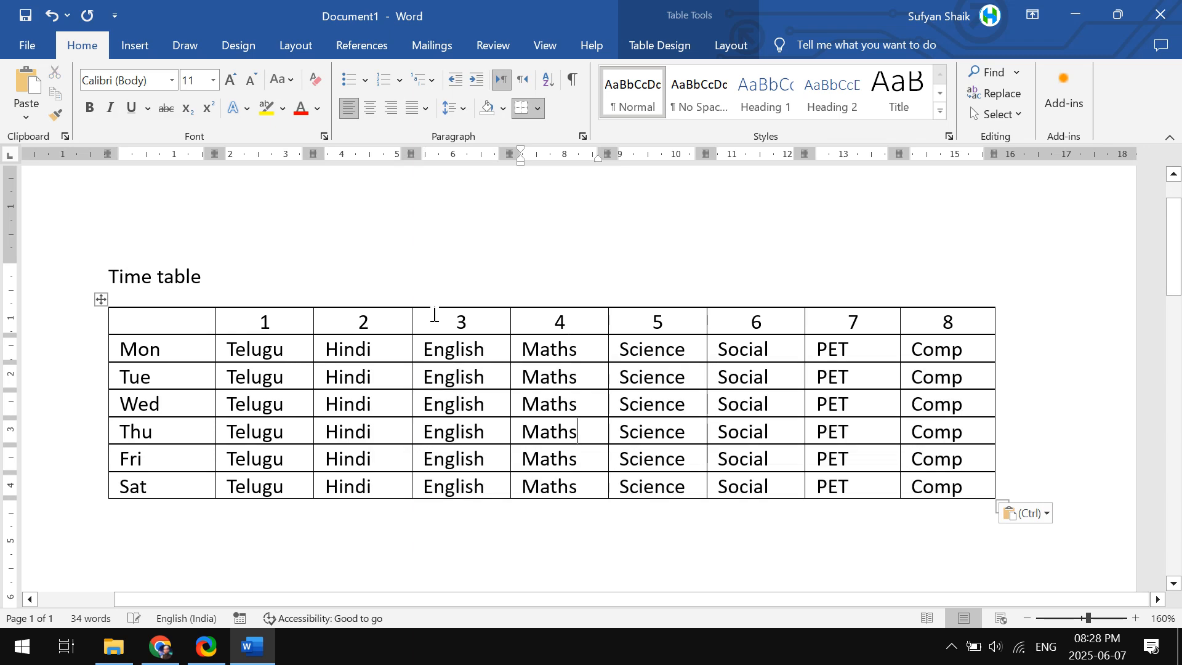
Centre the text of all timetable cells both horizontally and vertically
left_click(101, 301)
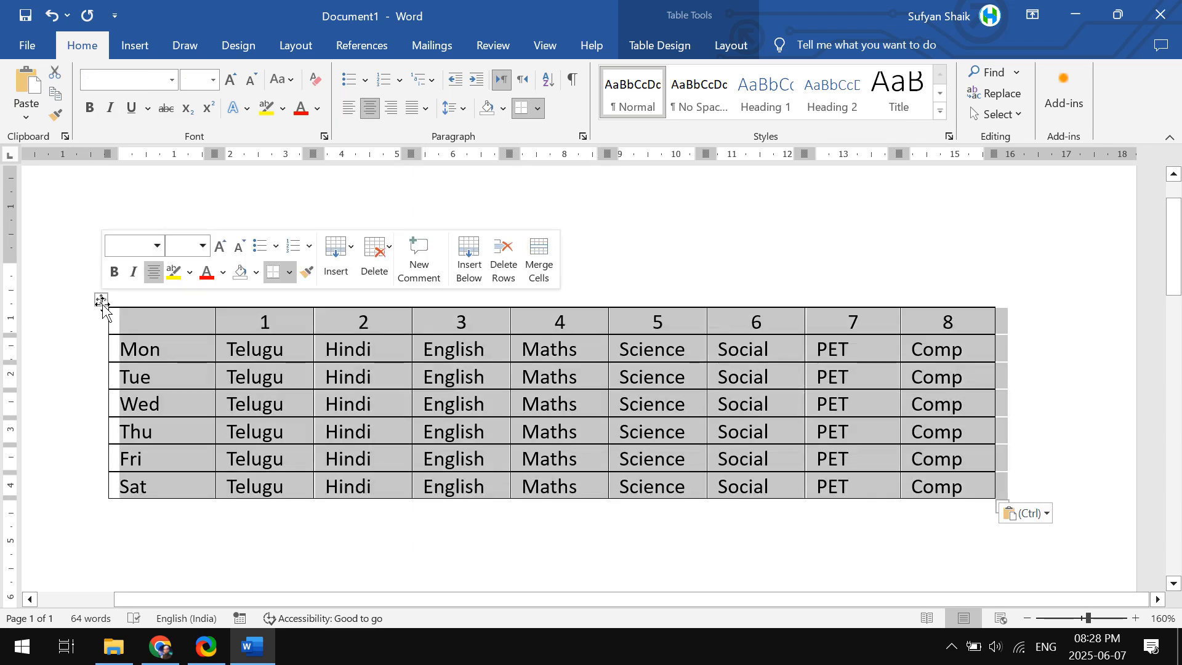
left_click(370, 112)
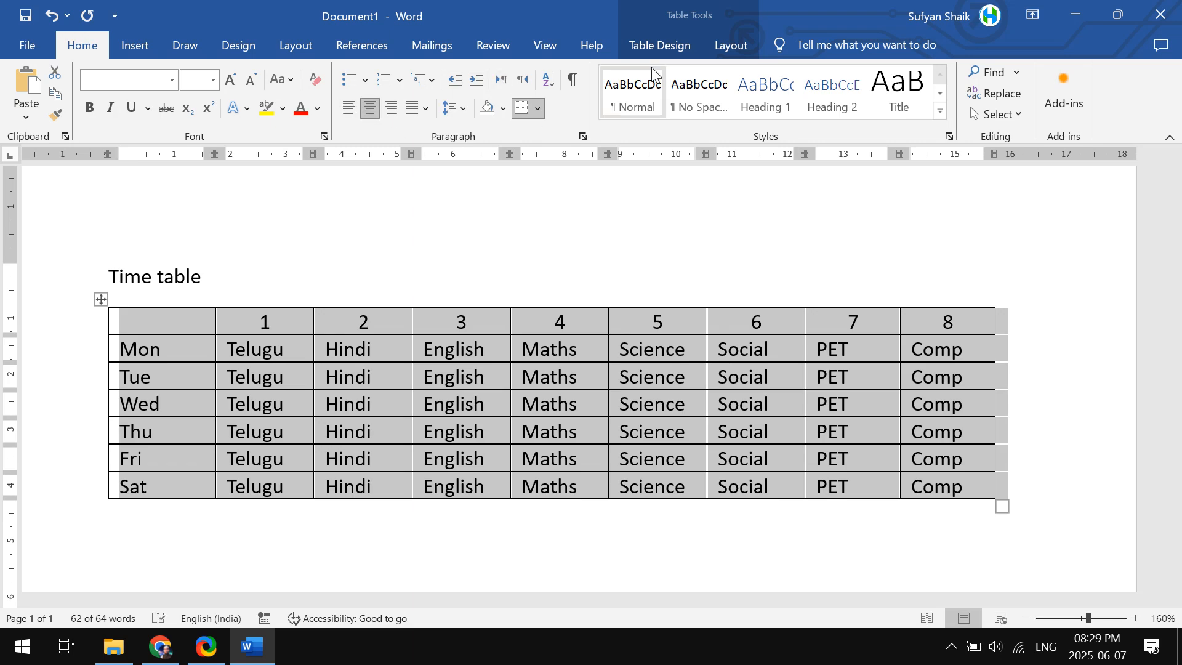
left_click(730, 47)
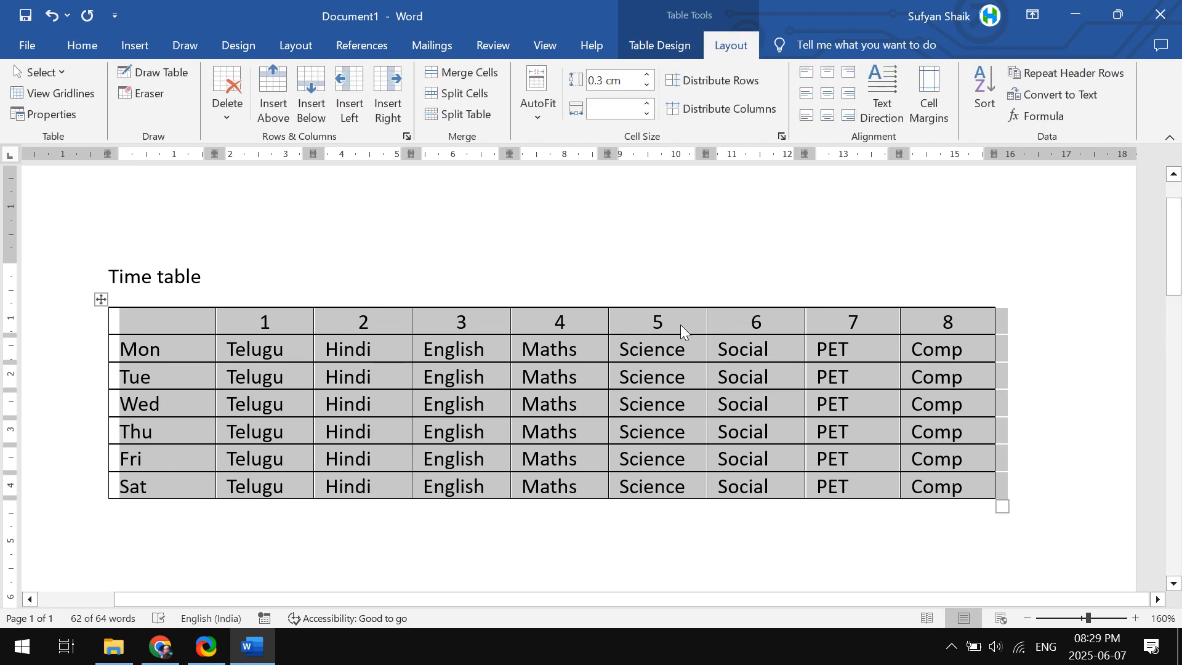
left_click(829, 95)
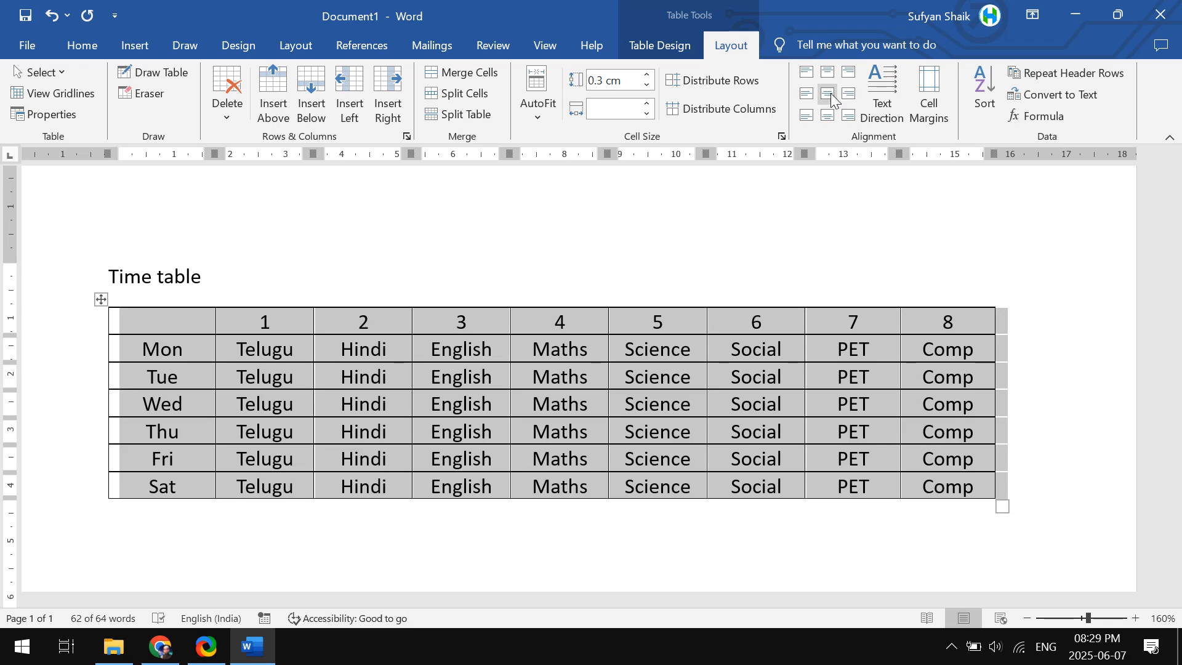
Set the height of all timetable rows to 0.7 cm
left_click(646, 75)
left_click(647, 75)
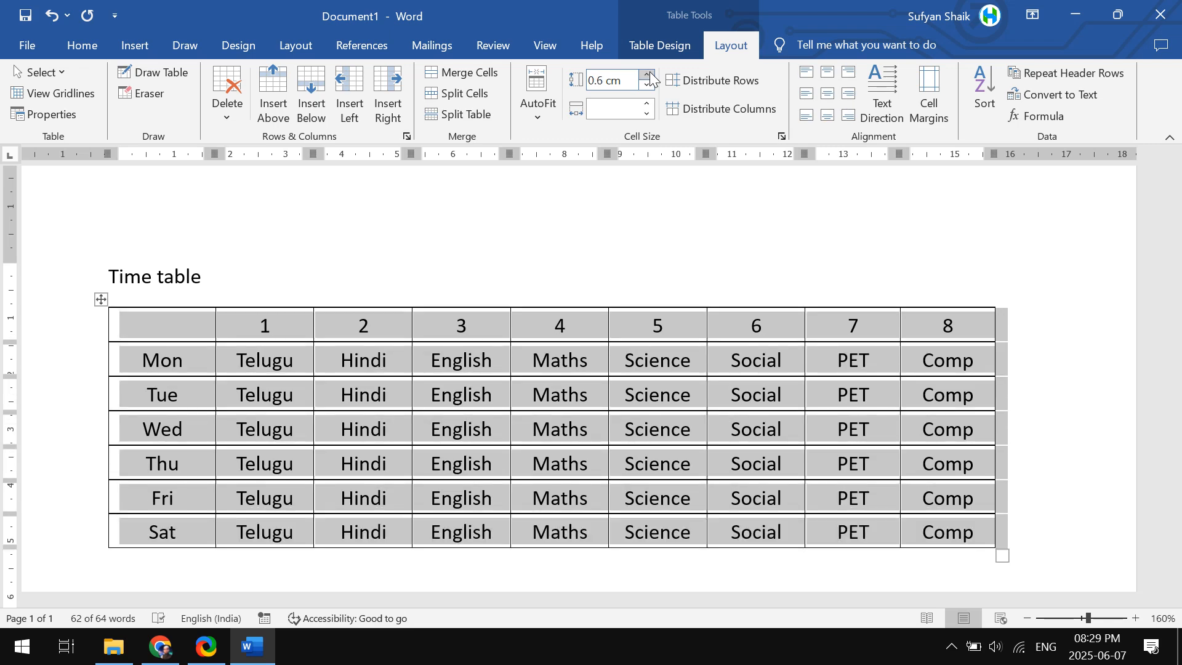
left_click(647, 75)
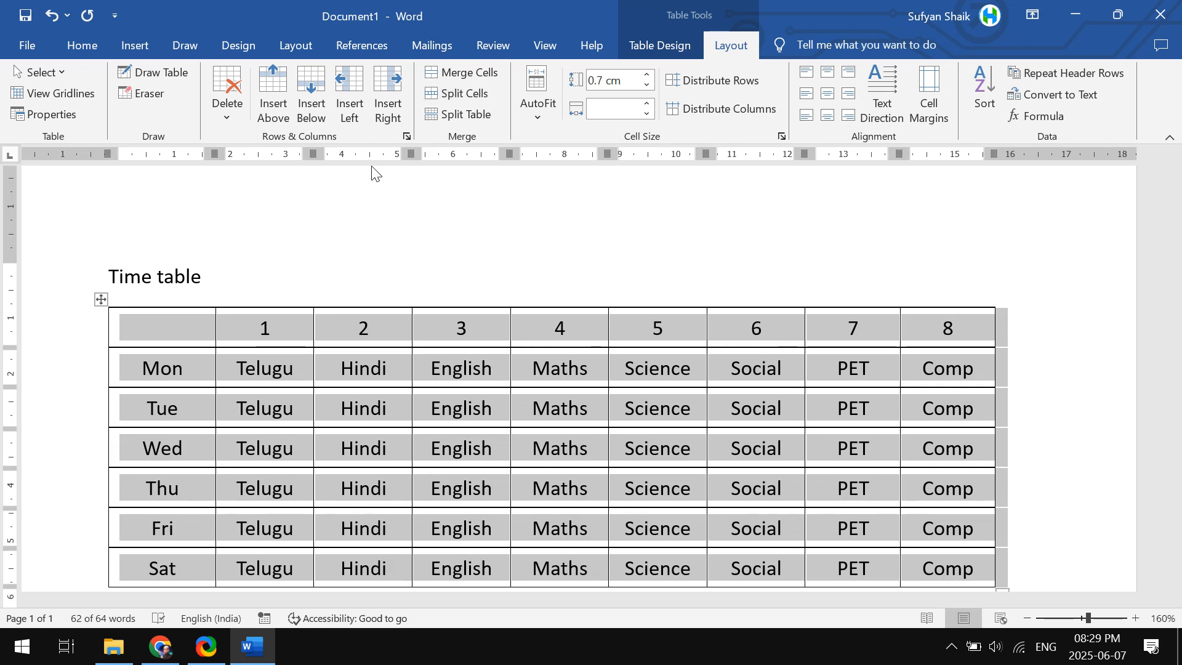
left_click(369, 335)
scroll(390, 335, "down", 1)
scroll(390, 335, "down", 1)
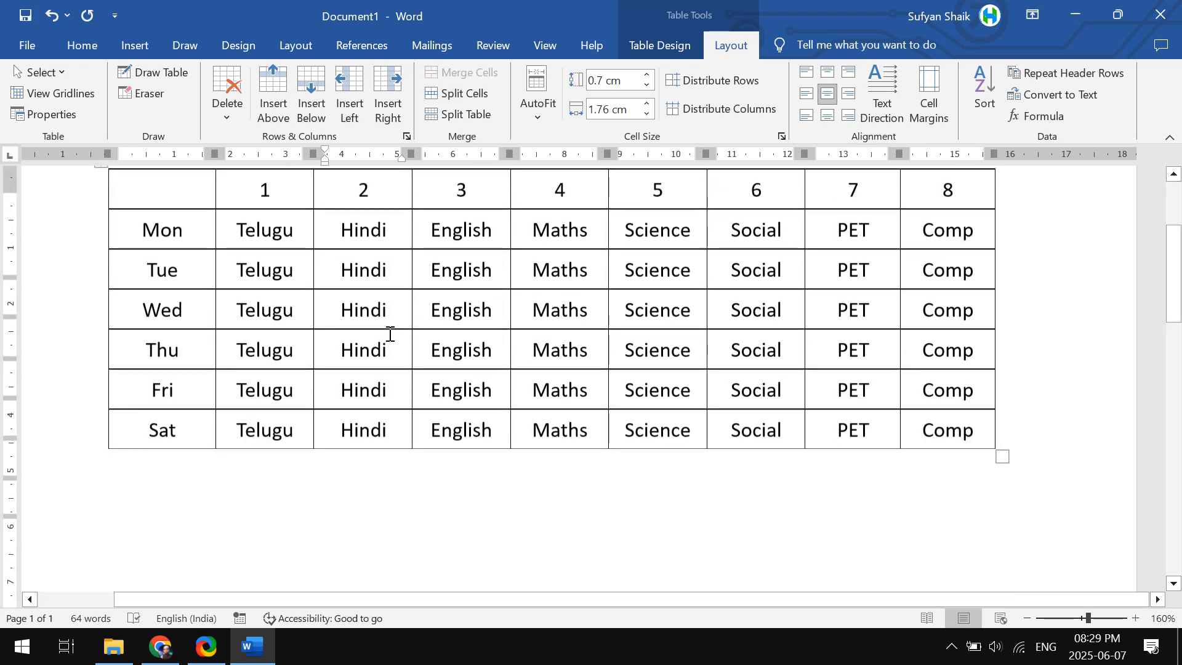
scroll(391, 334, "up", 1)
Insert a column after period 2 and merge its Mon to Sat cells into one cell reading Break
left_click(396, 301)
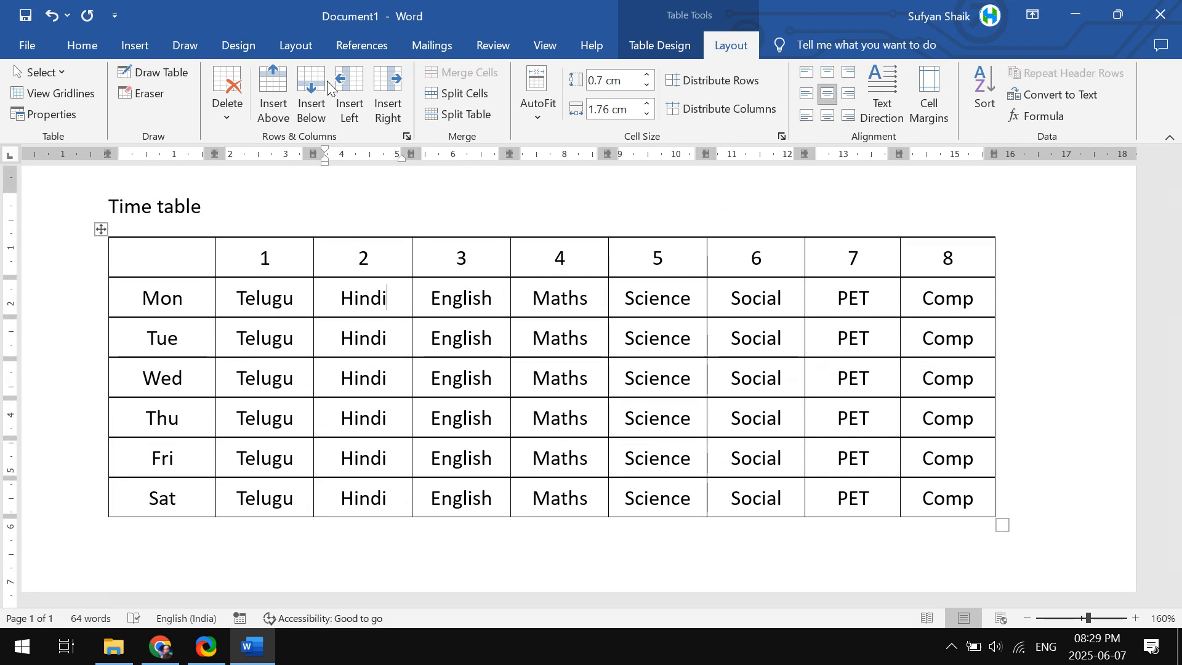
left_click(388, 101)
left_click_drag(431, 296, 421, 495)
left_click(468, 75)
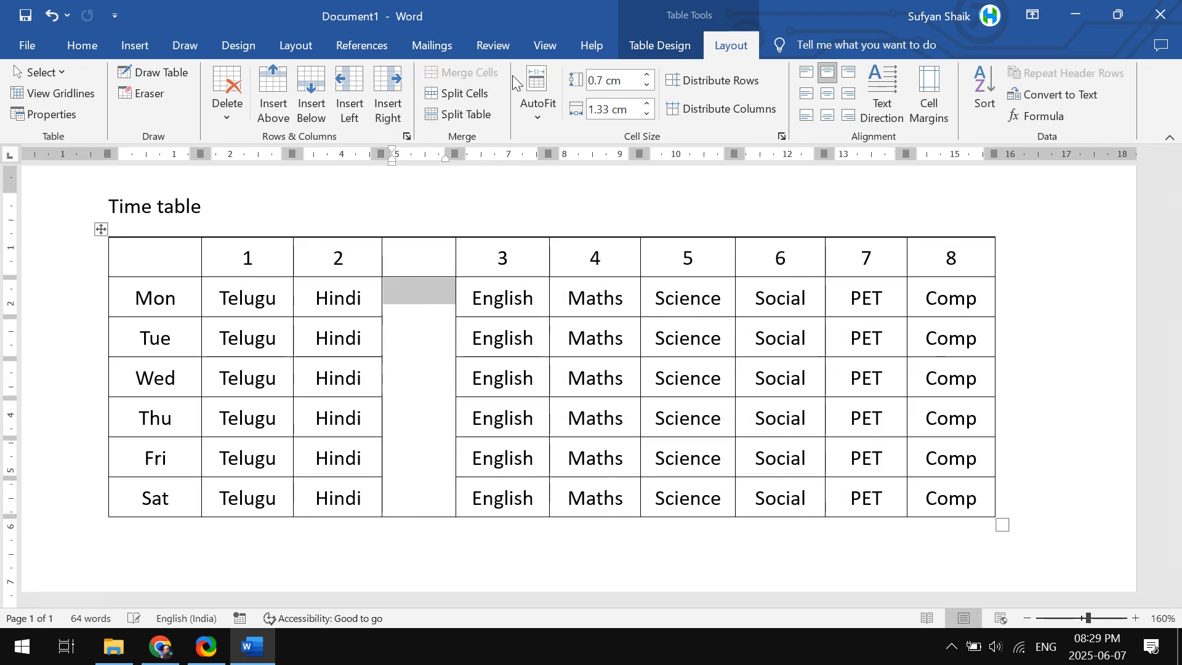
left_click(408, 338)
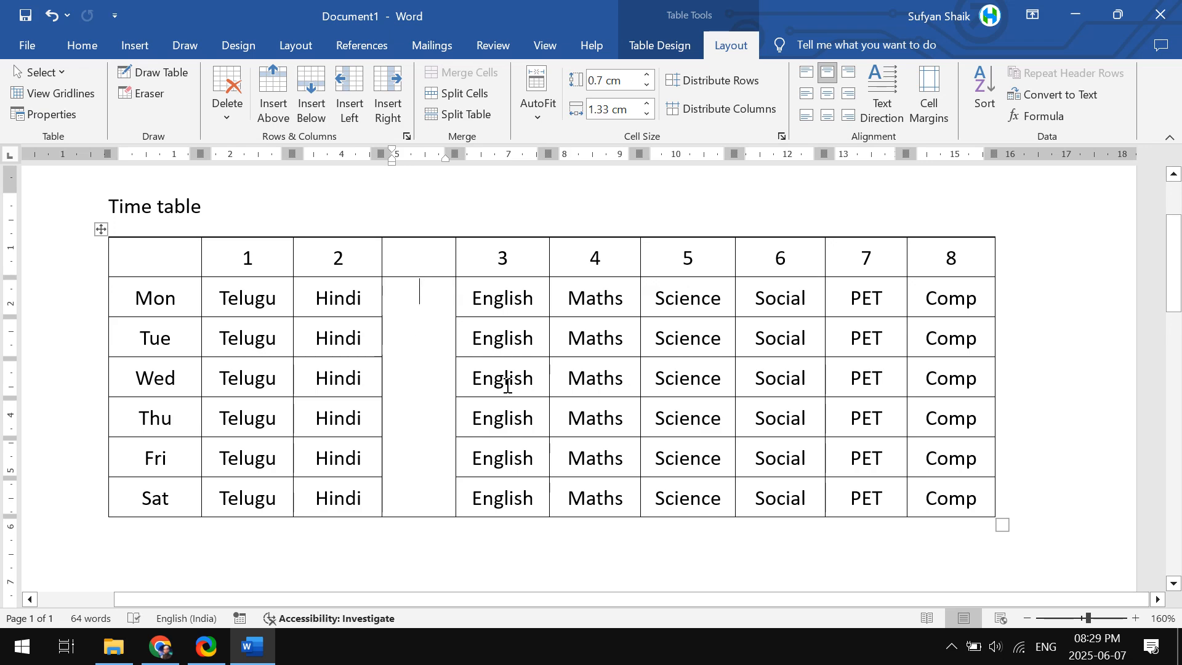
type("Break")
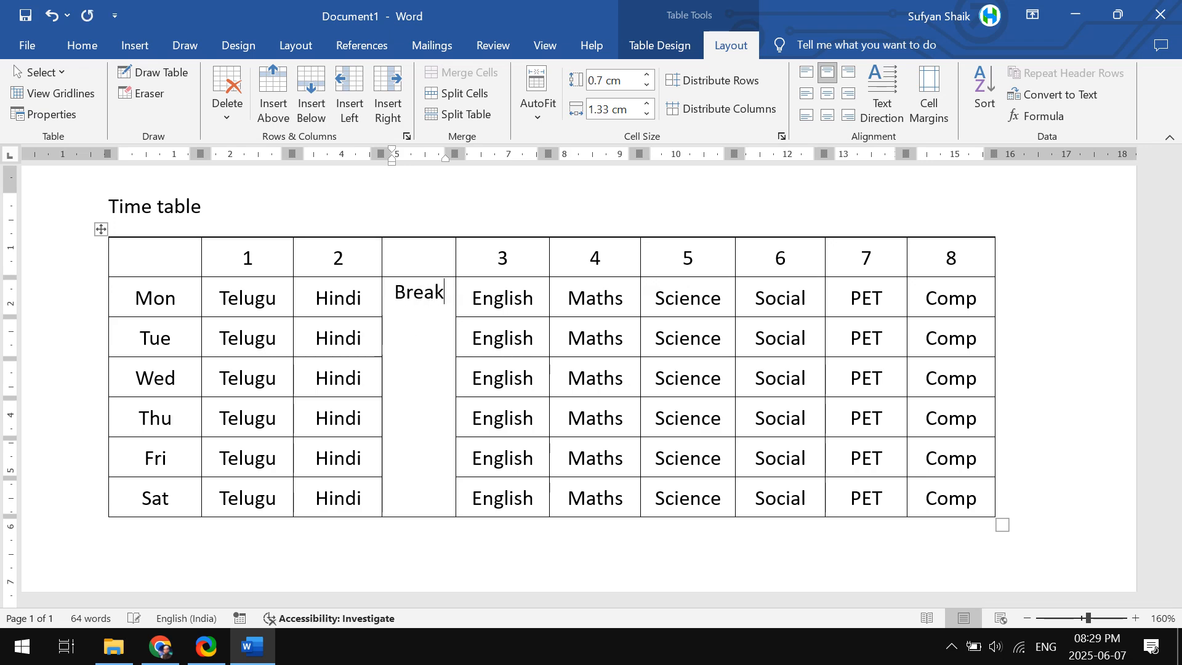
Insert a column after period 4 and merge its Mon to Sat cells into one cell reading Lunch
left_click(623, 284)
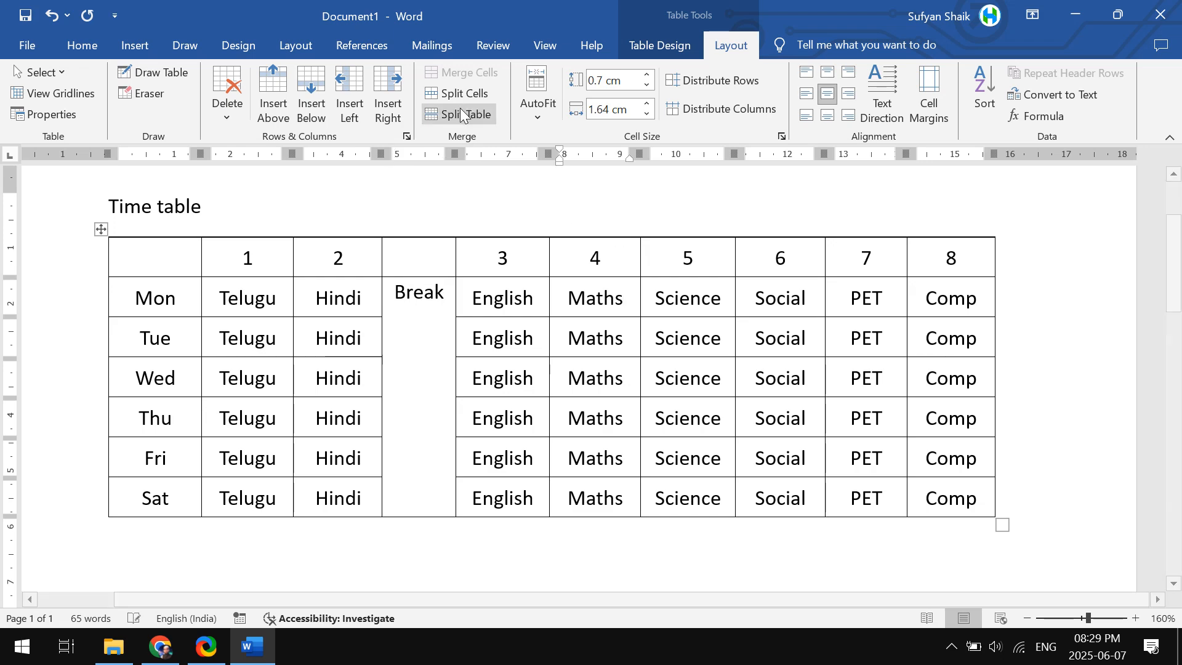
left_click(394, 92)
left_click_drag(638, 280, 635, 509)
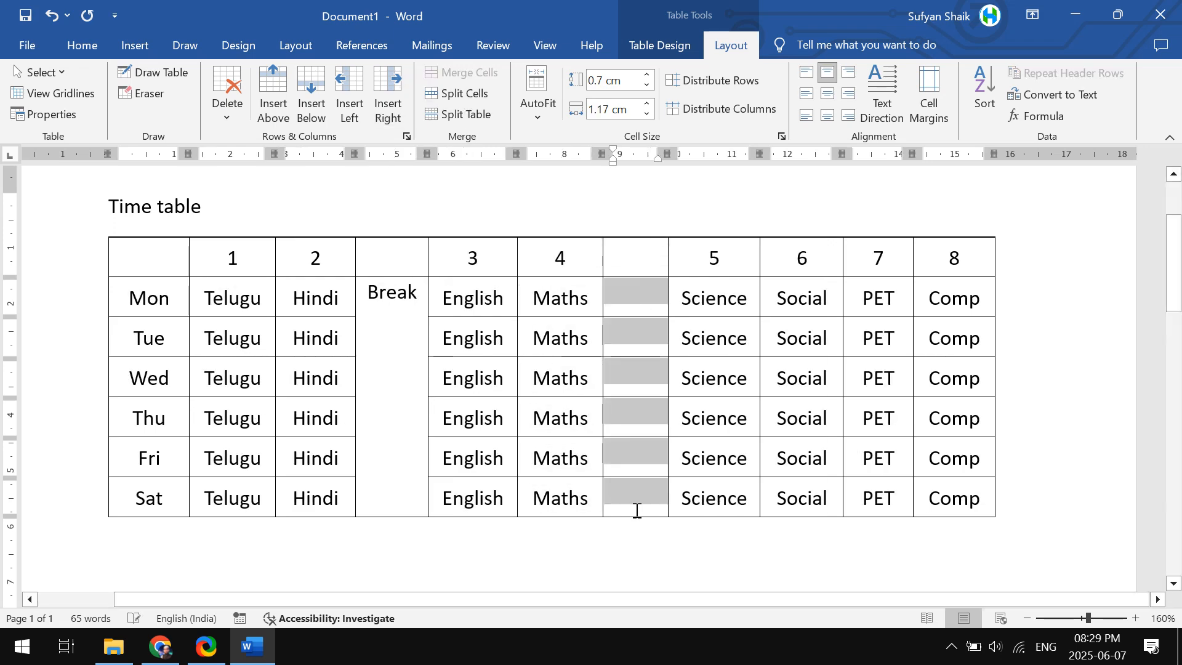
left_click(471, 79)
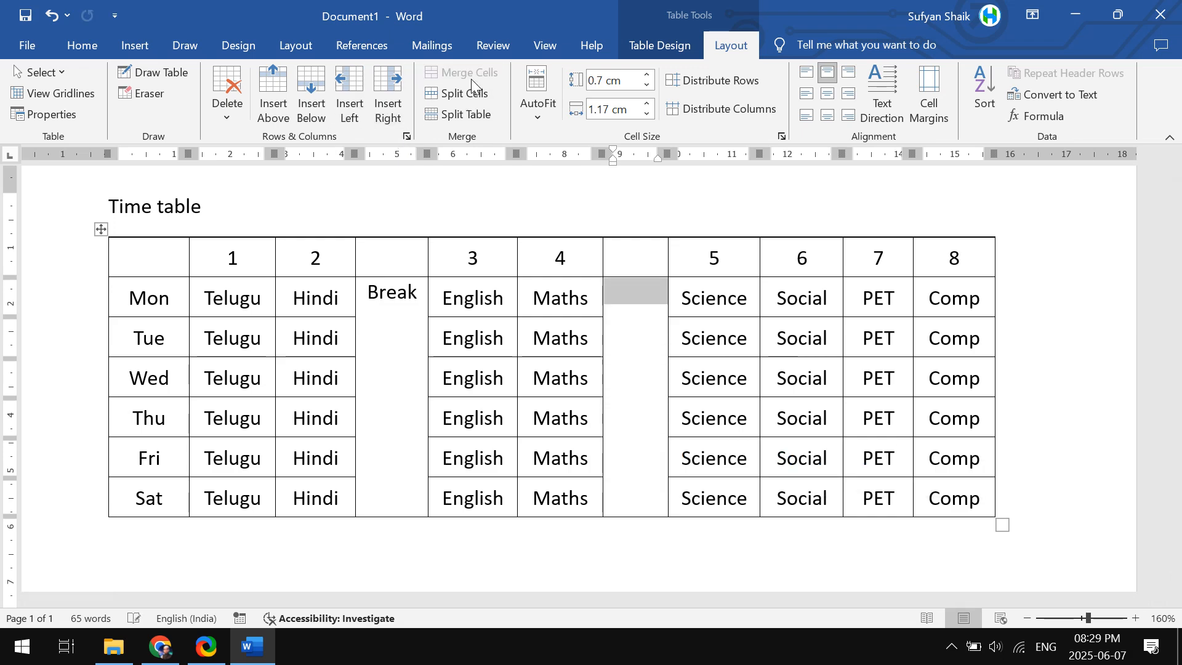
type("Lunch")
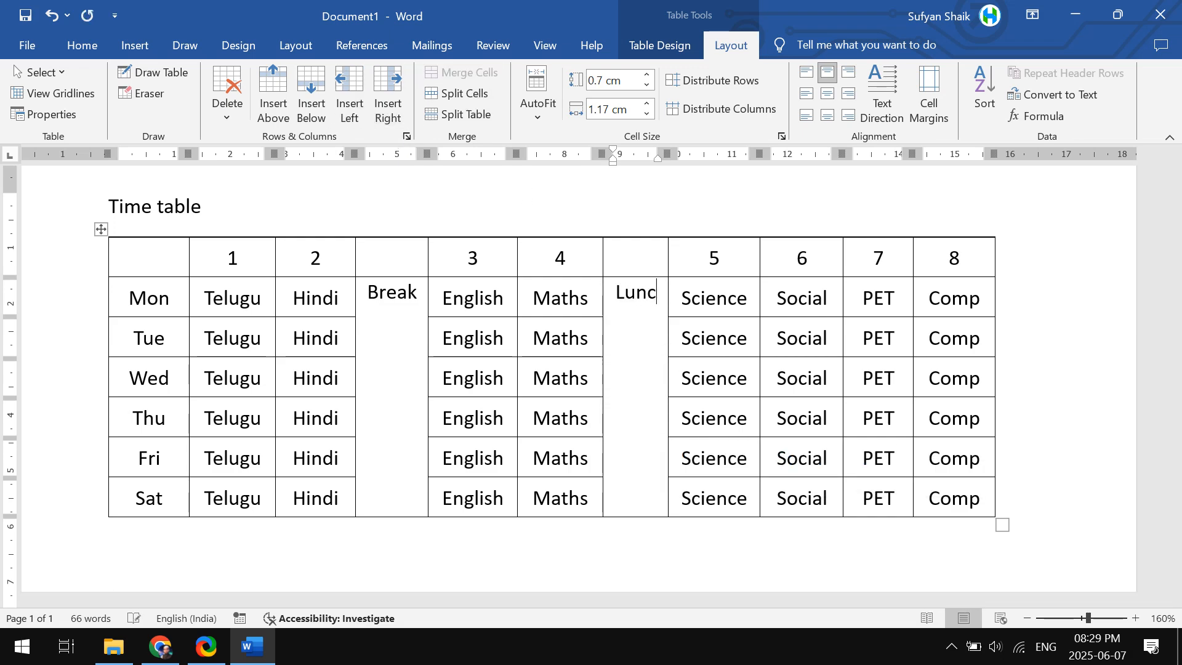
Insert a column after period 6 and merge its Mon to Sat cells into one cell reading Break
left_click(402, 106)
left_click(828, 301)
left_click_drag(828, 302, 839, 491)
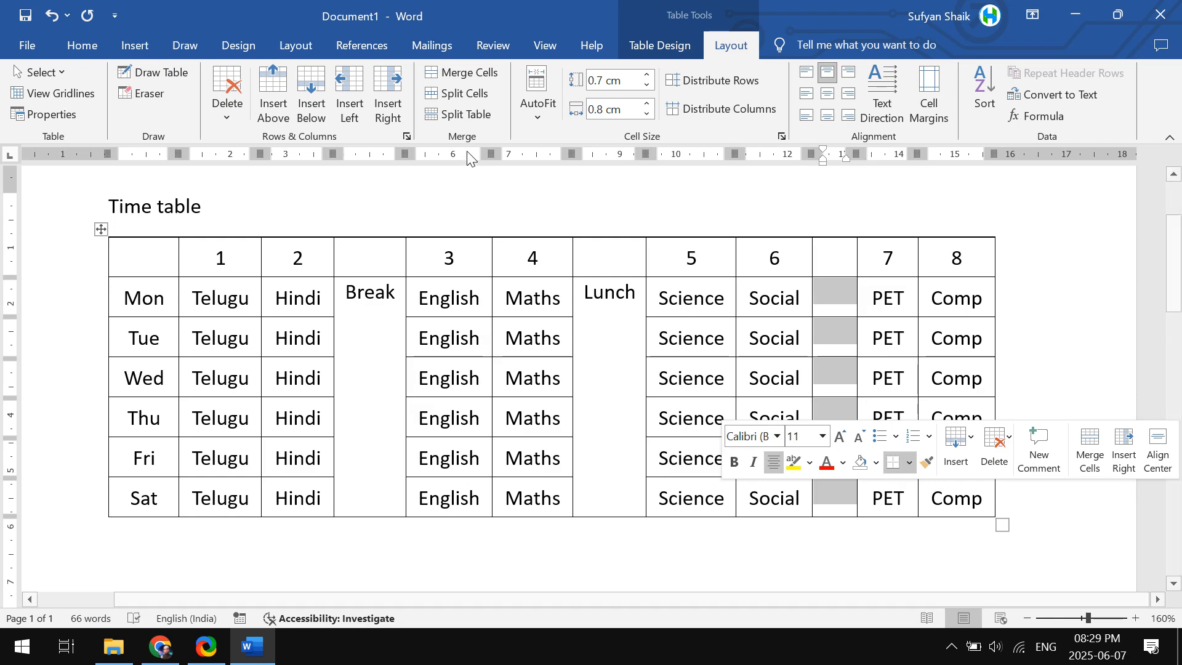
left_click(464, 76)
left_click(835, 337)
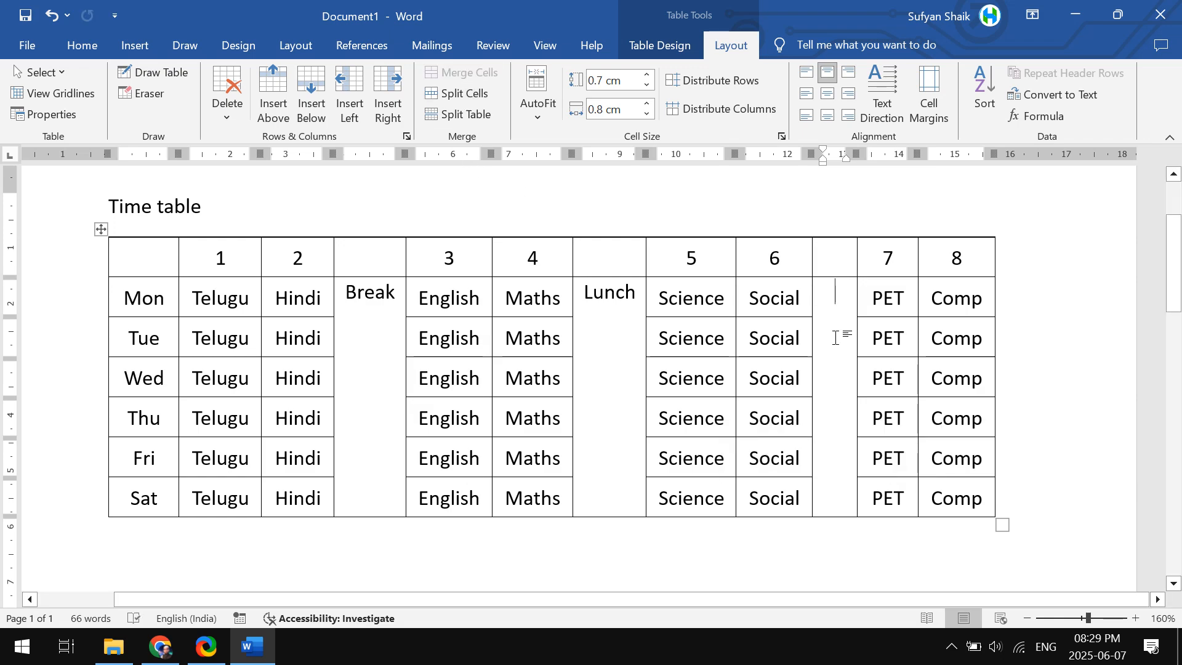
type("Break")
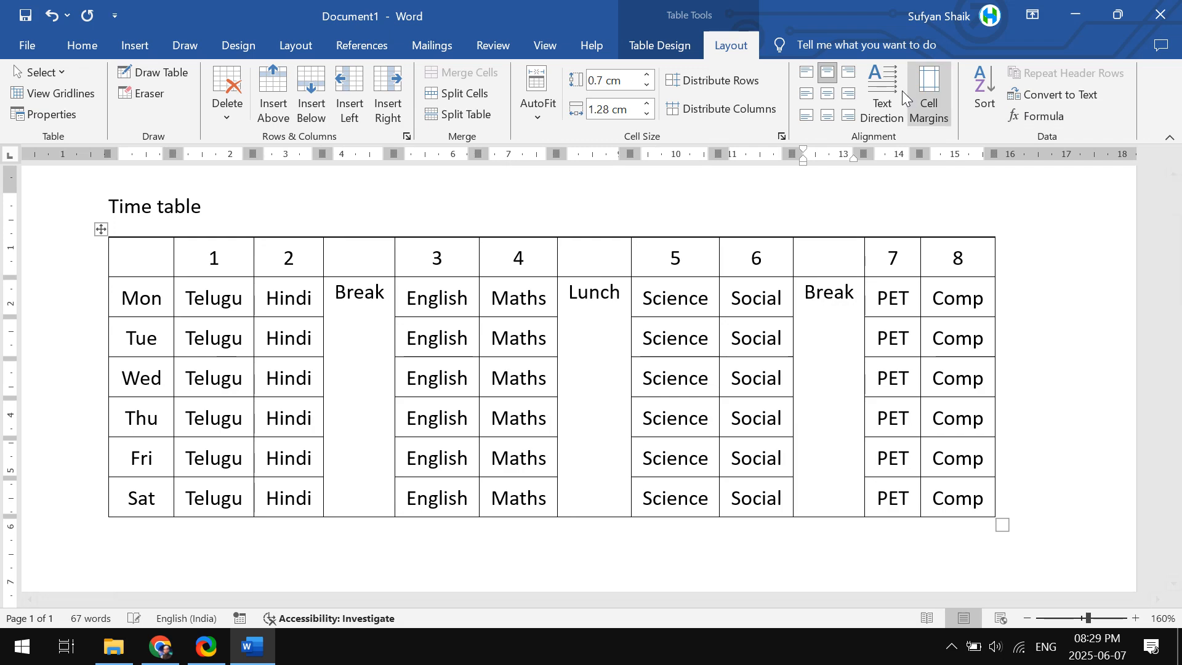
Rotate the text of both Break cells and the Lunch cell to read vertically from bottom to top
left_click(882, 93)
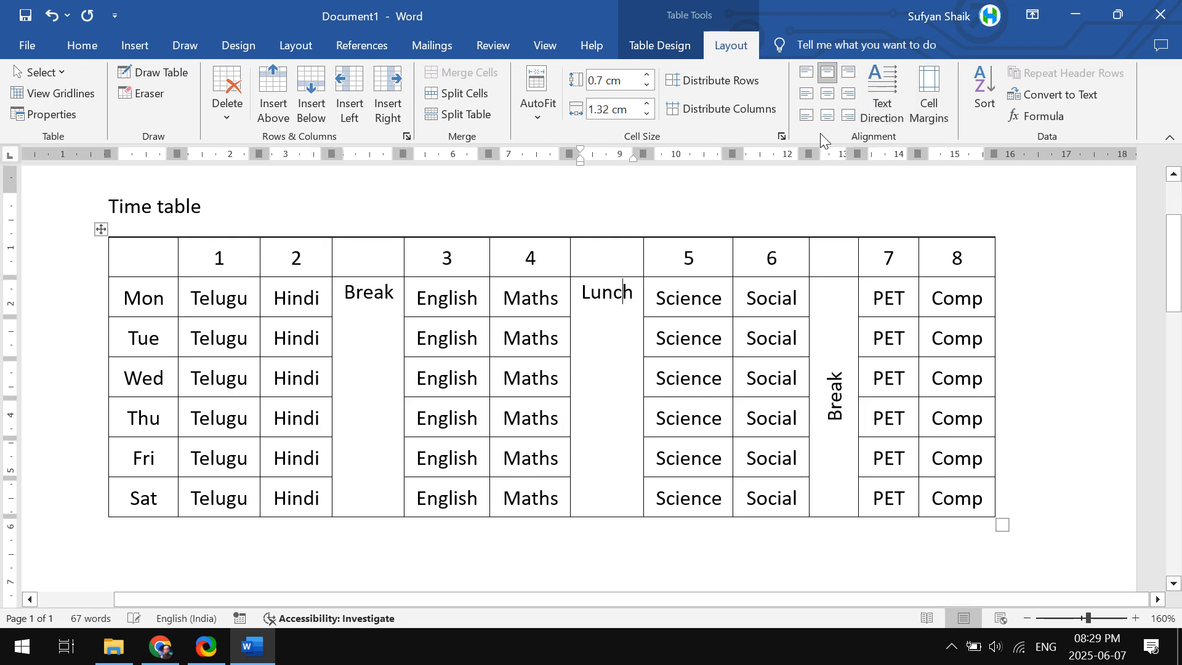
left_click(882, 93)
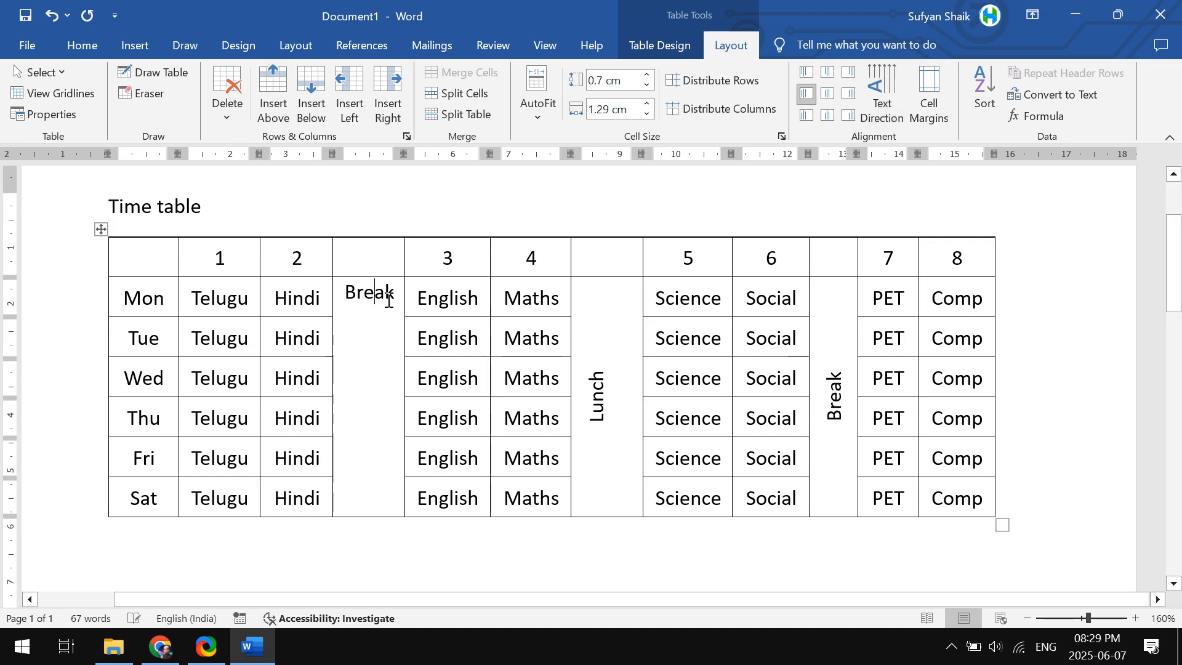
left_click(882, 92)
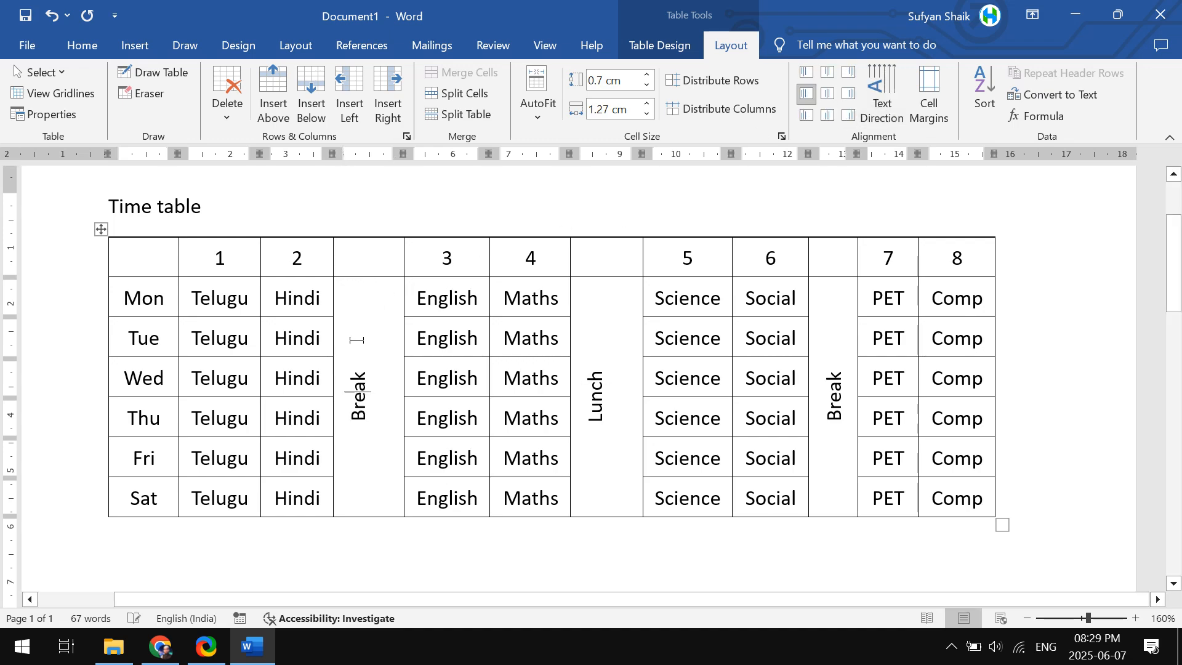
Fit the column widths of the whole timetable to their contents with AutoFit Contents
left_click(101, 230)
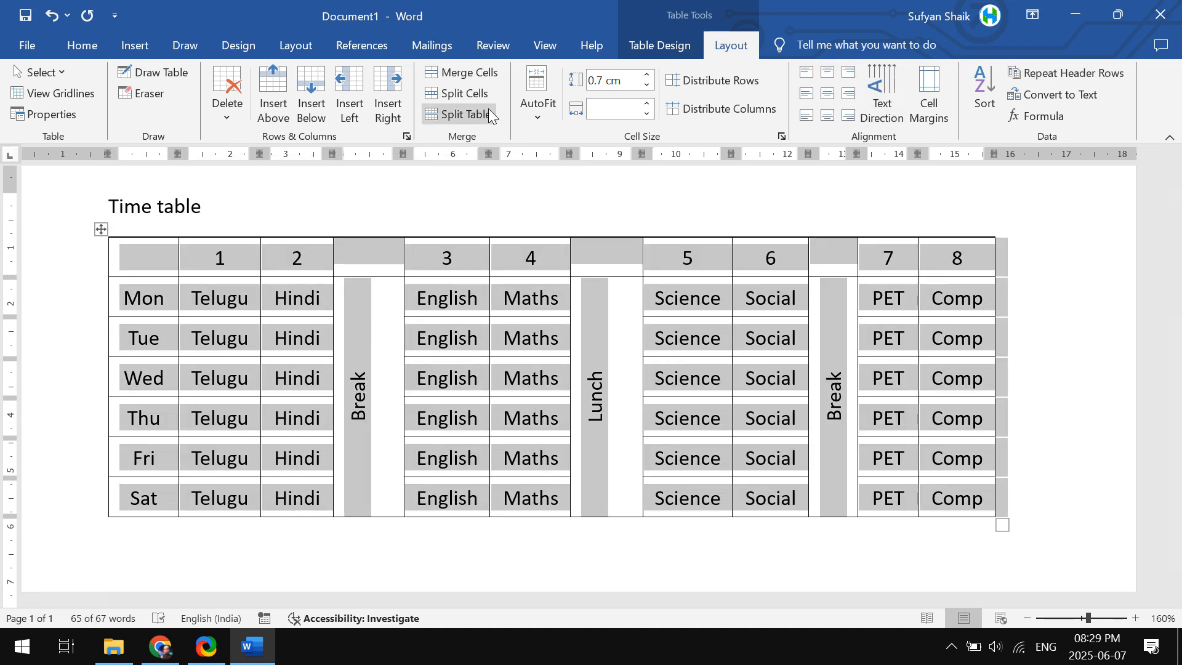
left_click(537, 92)
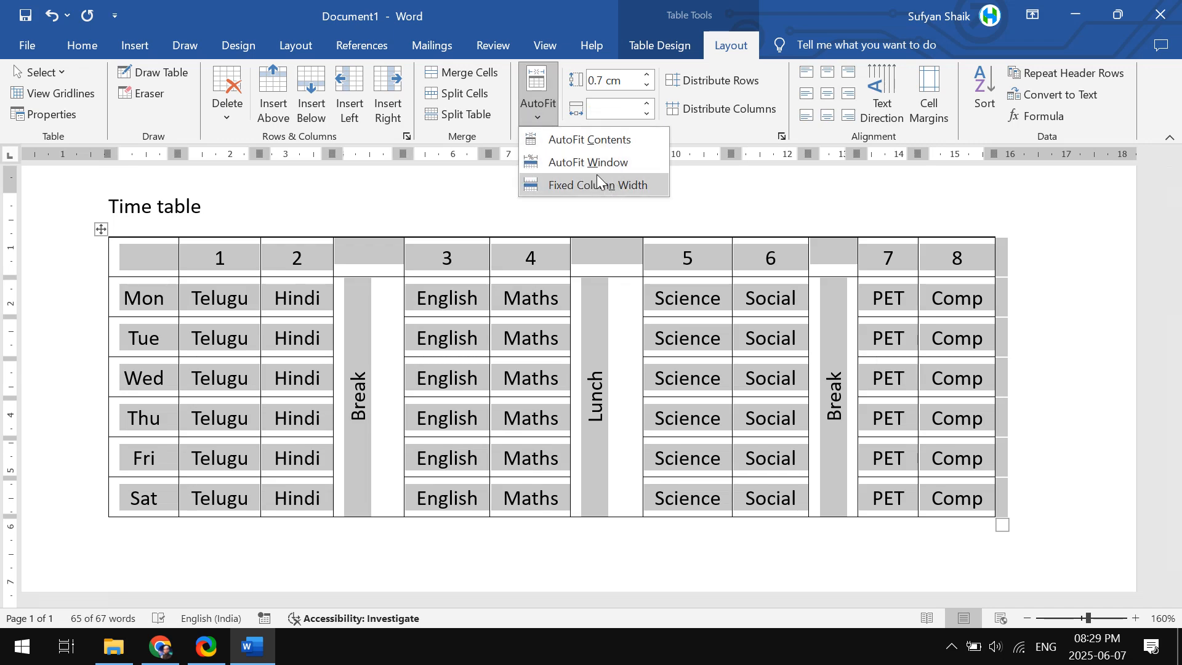
left_click(584, 139)
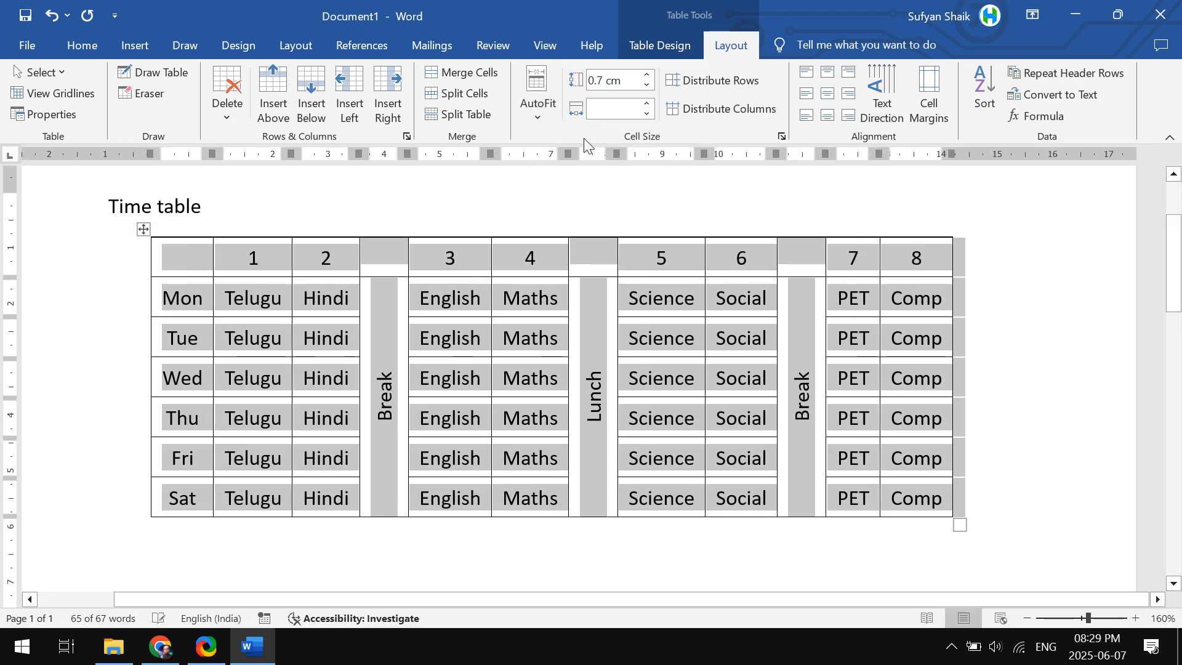
left_click(441, 377)
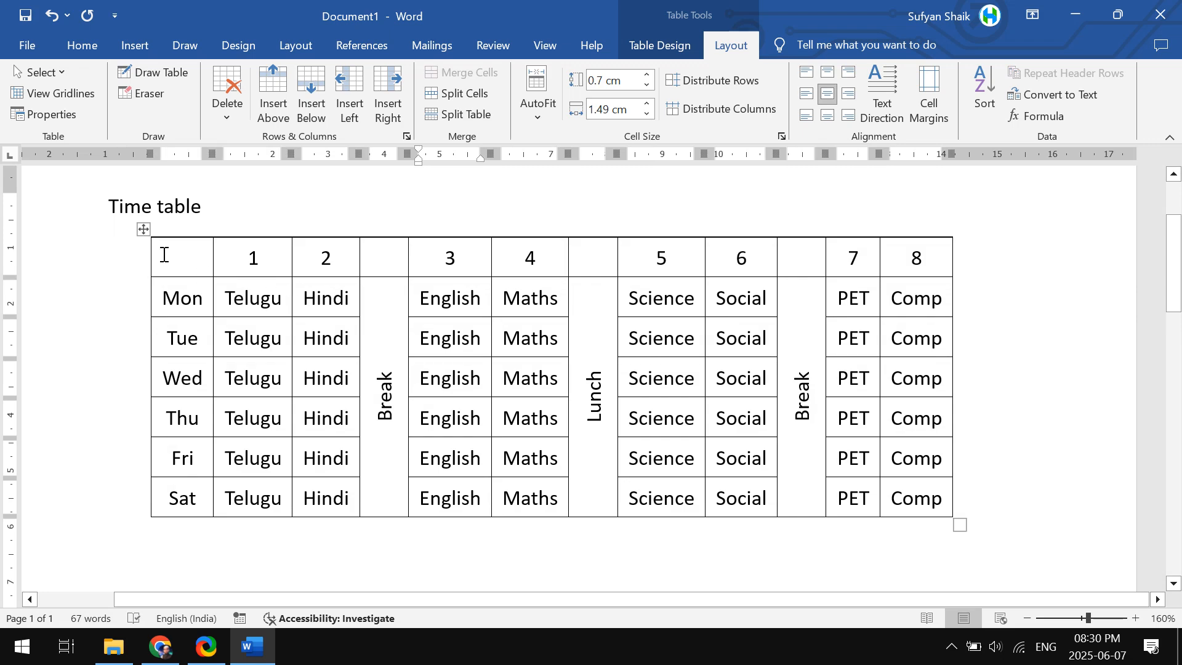
Try bold formatting on the whole timetable's text and undo it
left_click(143, 232)
key("ctrl+b")
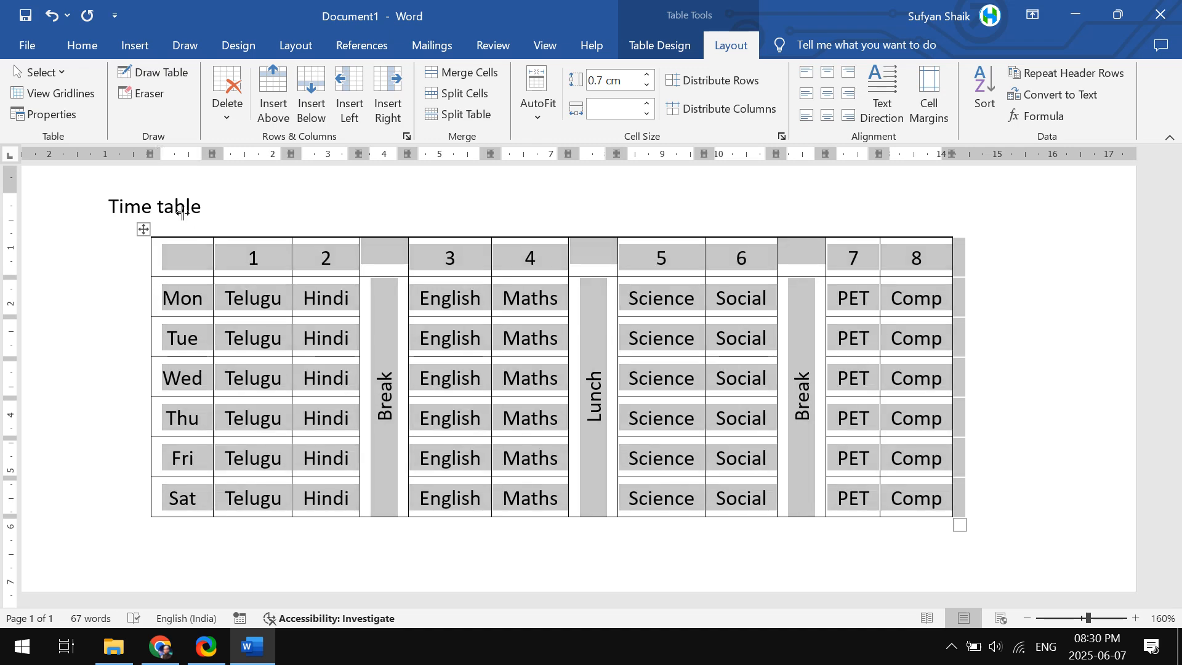
left_click(192, 300)
key("ctrl+z")
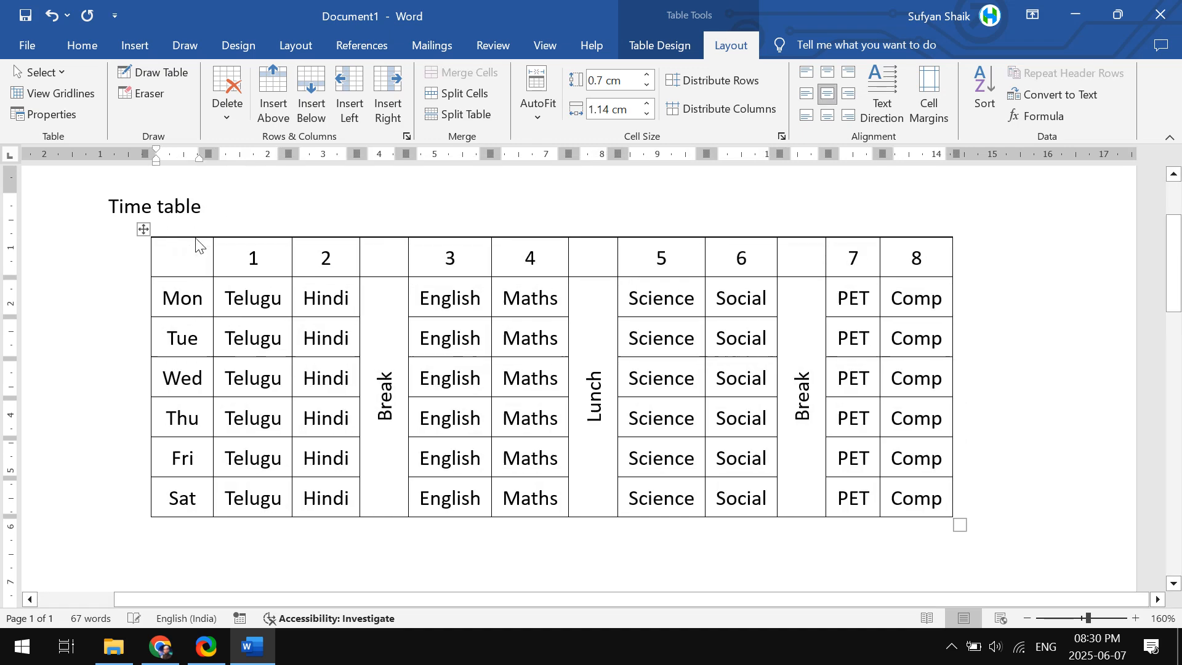
Centre the Time table title above the table and make it 16 pt, bold and underlined
left_click(159, 216)
key("ctrl+e")
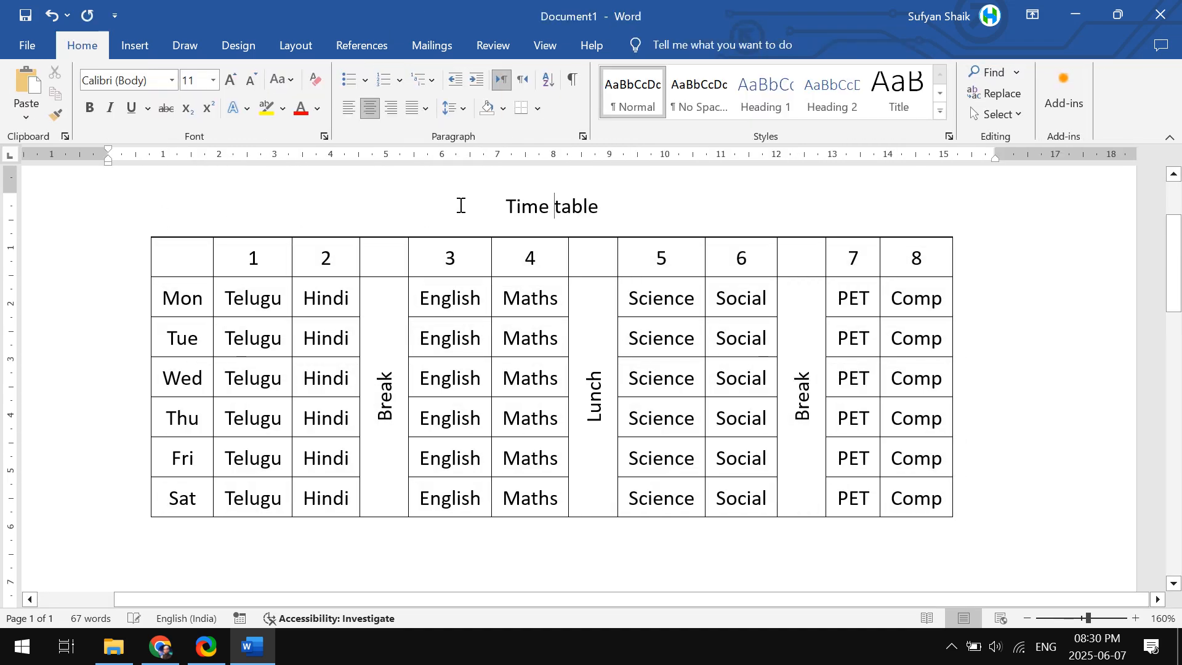
left_click_drag(460, 205, 715, 213)
key("ctrl+shift+period")
key("ctrl+shift+period")
key("ctrl+shift+period")
key("ctrl+b")
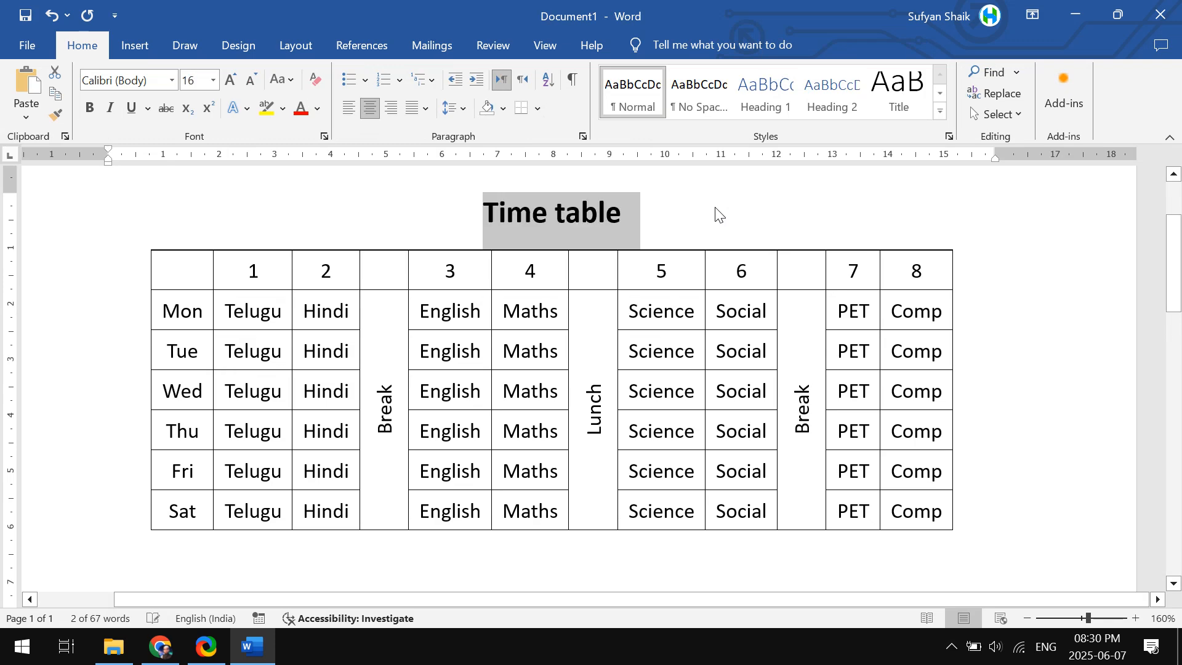
key("ctrl+u")
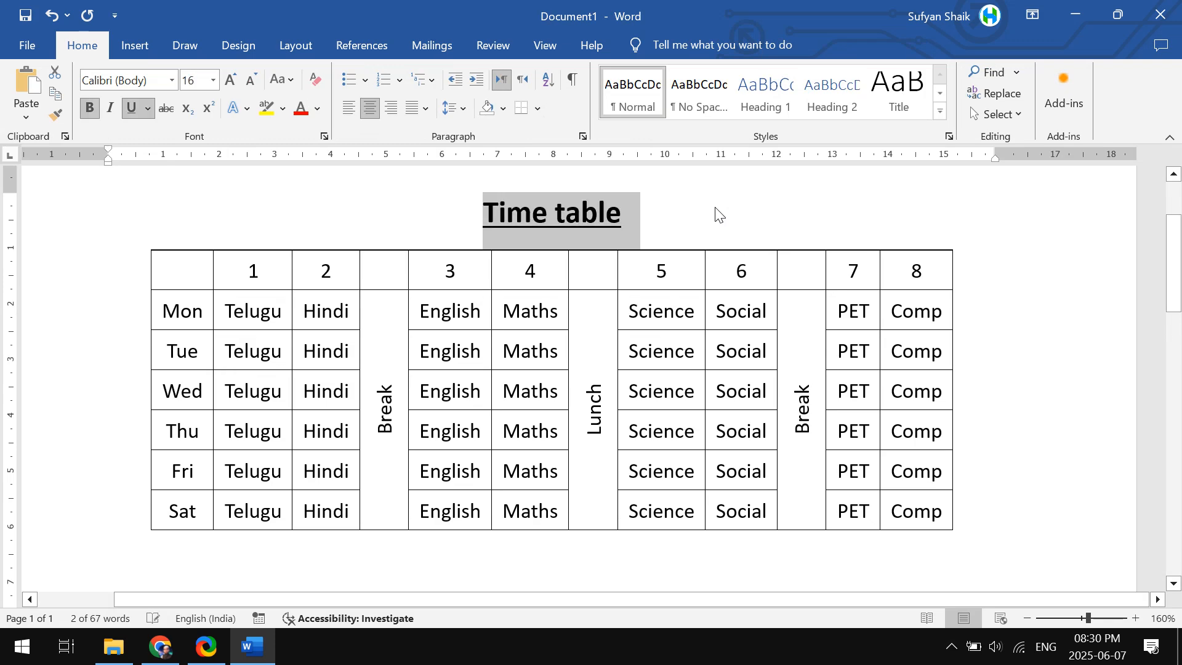
Set the title's font to Copperplate Gothic and its text colour to the blue theme colour
left_click(172, 82)
left_click(171, 264)
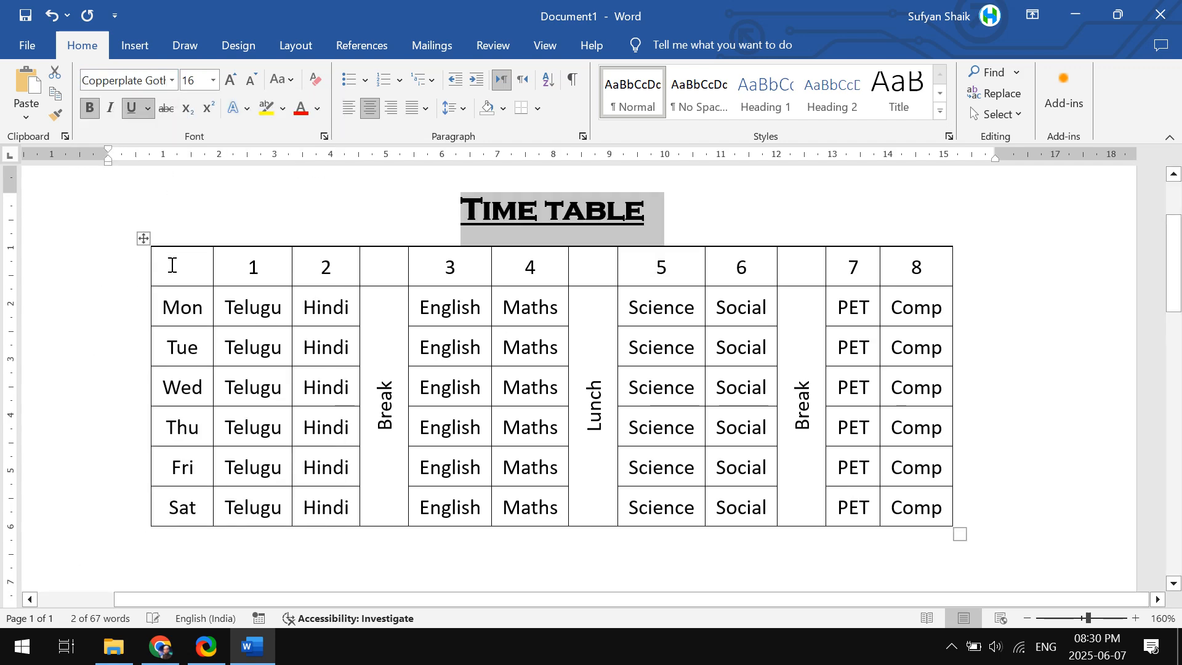
left_click(672, 346)
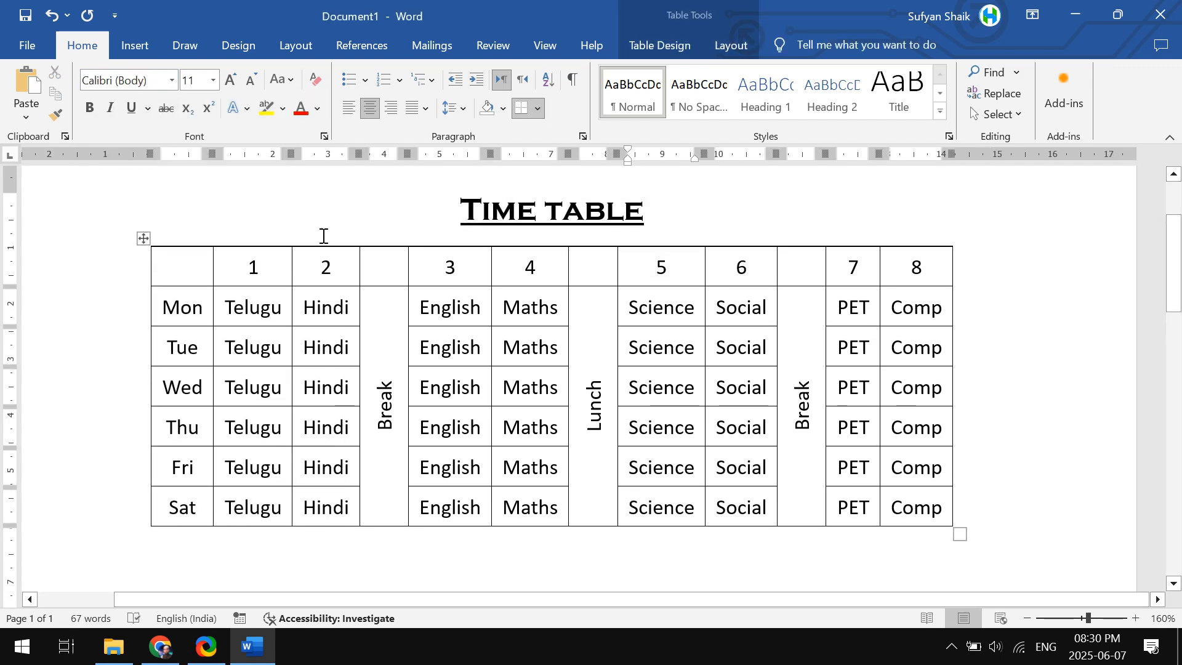
left_click(318, 109)
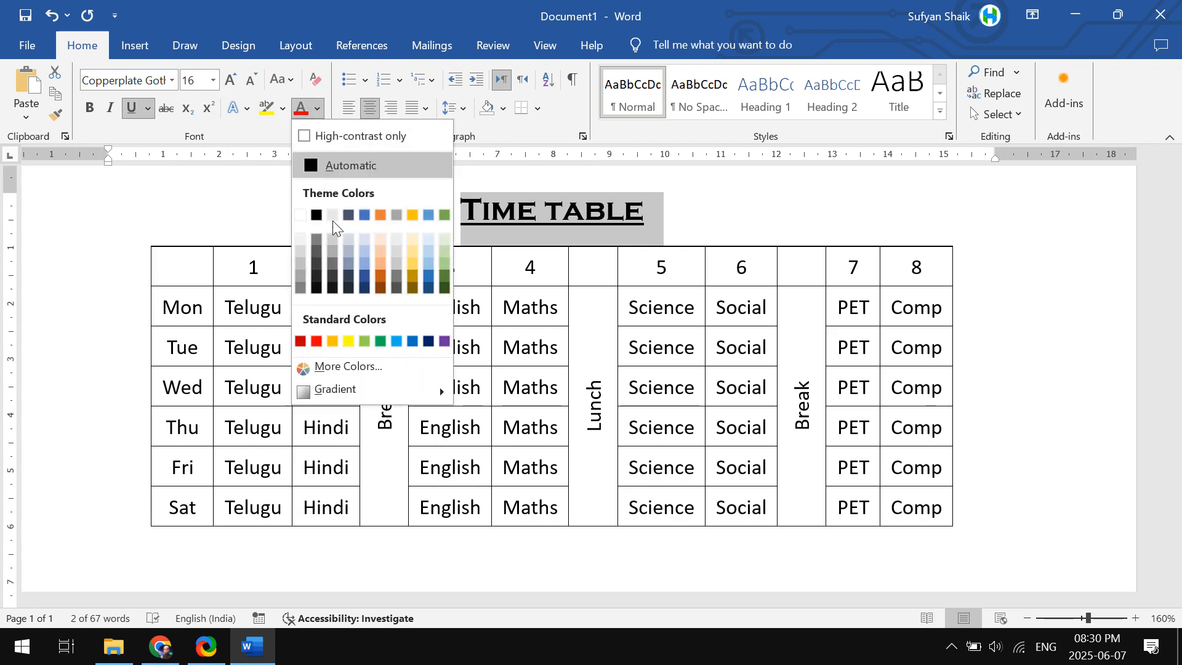
left_click(364, 215)
left_click(477, 347)
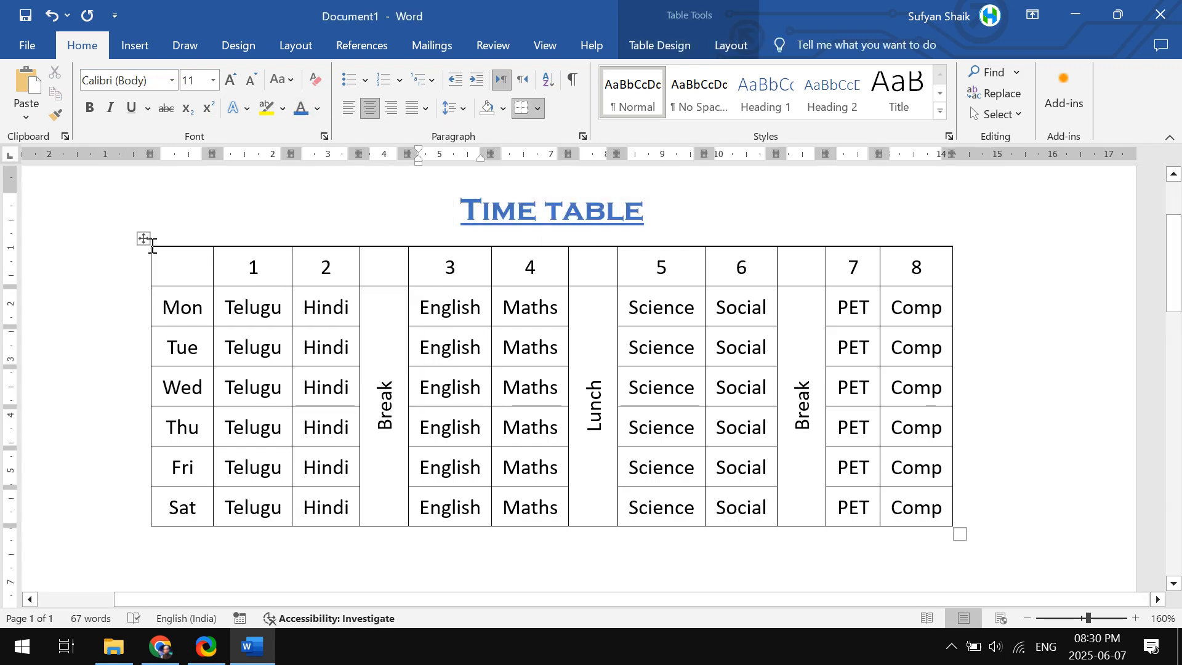
Select the whole header row with the period numbers and bring up the table layout options
left_click_drag(187, 263, 911, 265)
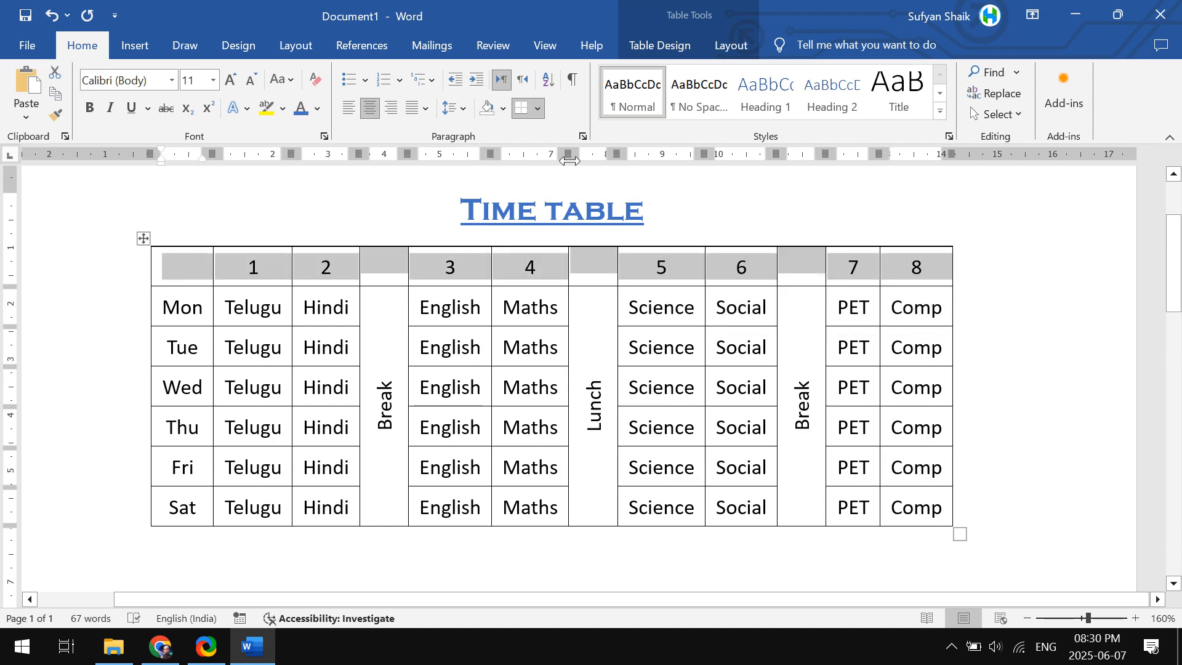
left_click(733, 45)
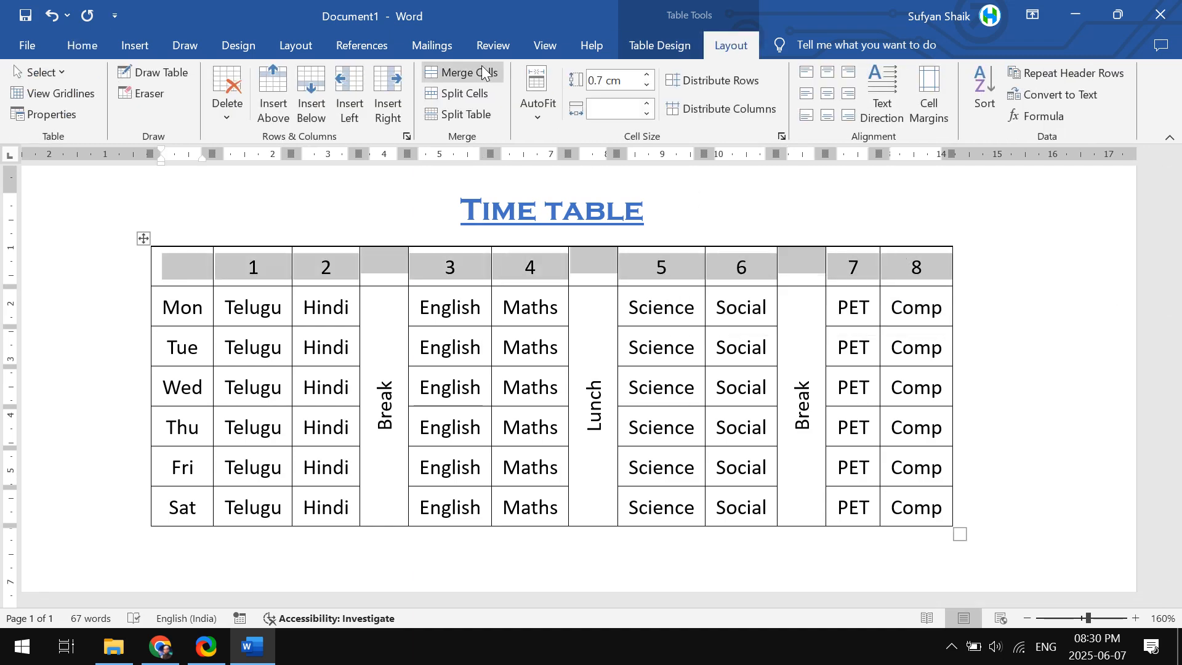